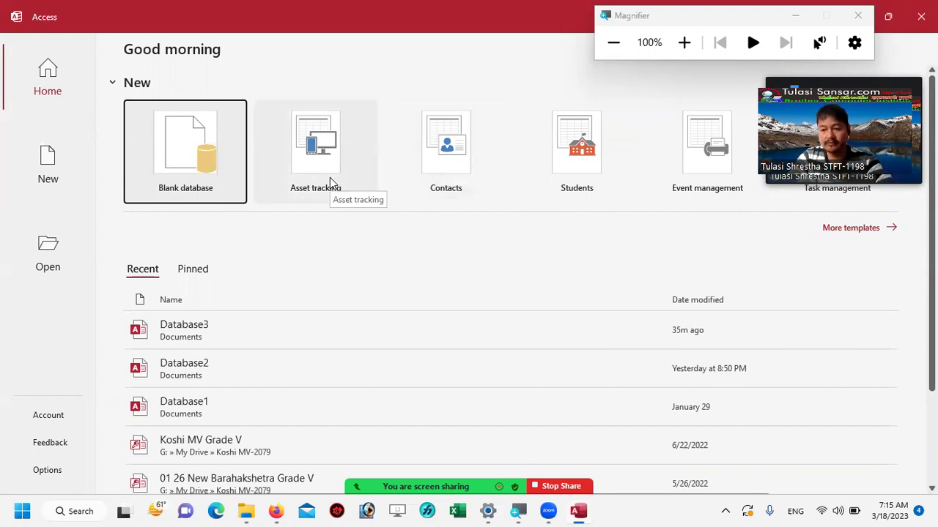
Start a new blank database and choose the ICT-2079 folder on the Desktop as its location
left_click(189, 158)
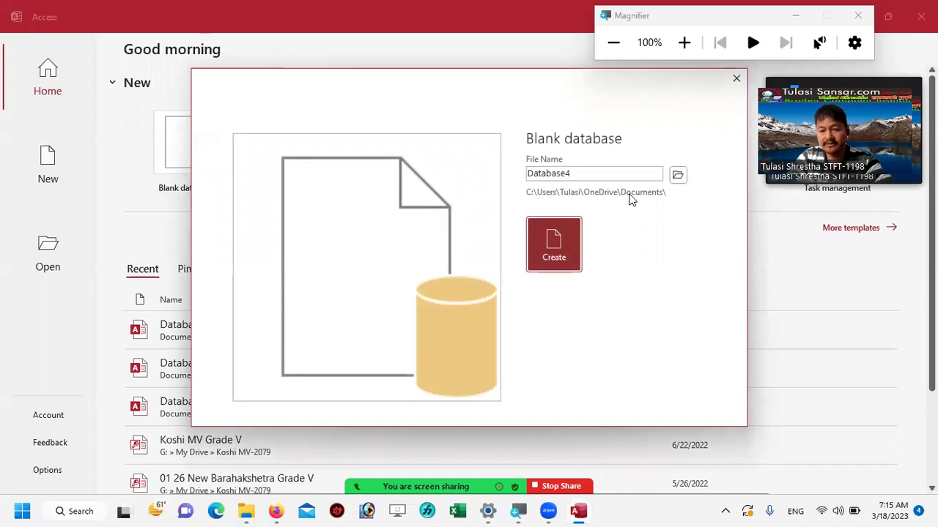
left_click(677, 177)
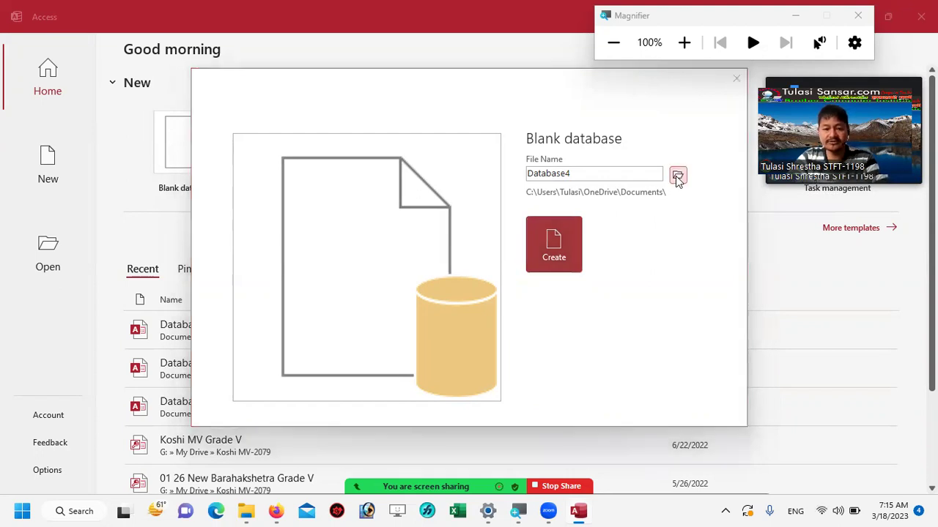
scroll(77, 195, "up", 5)
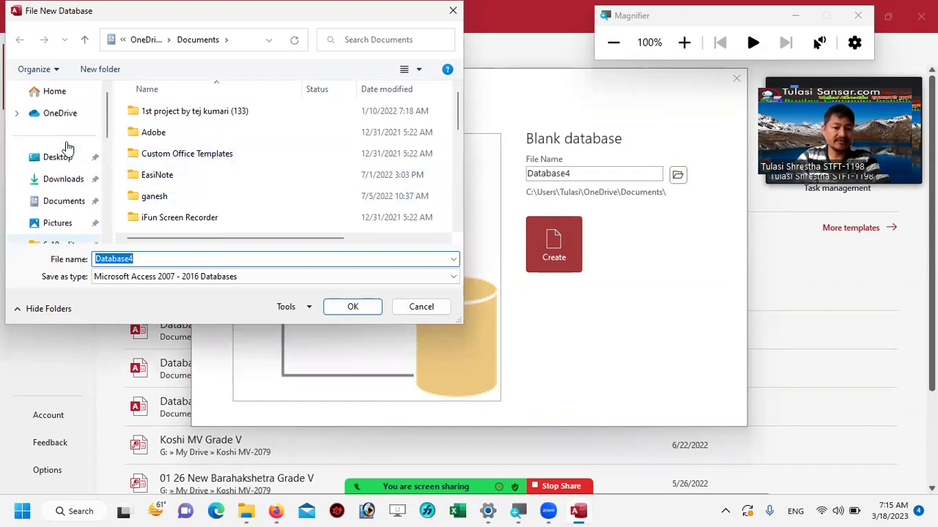
left_click(65, 162)
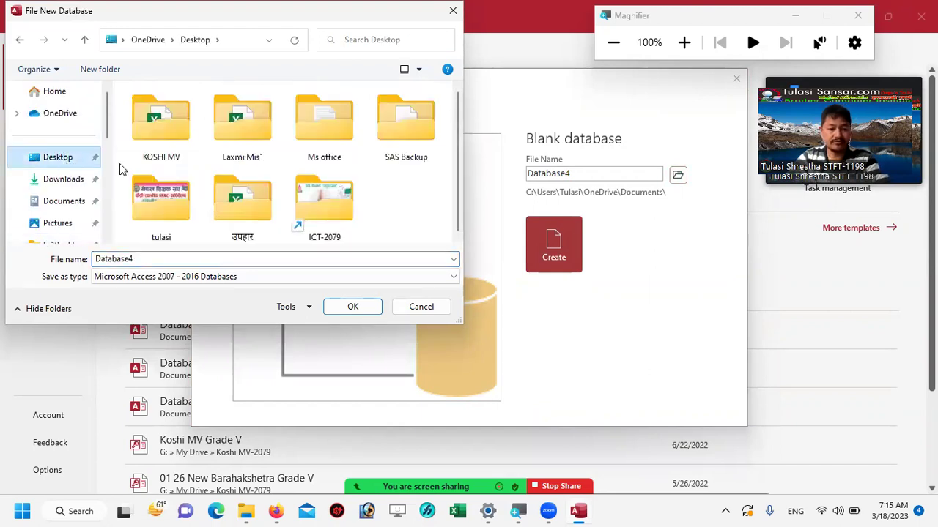
double_click(325, 207)
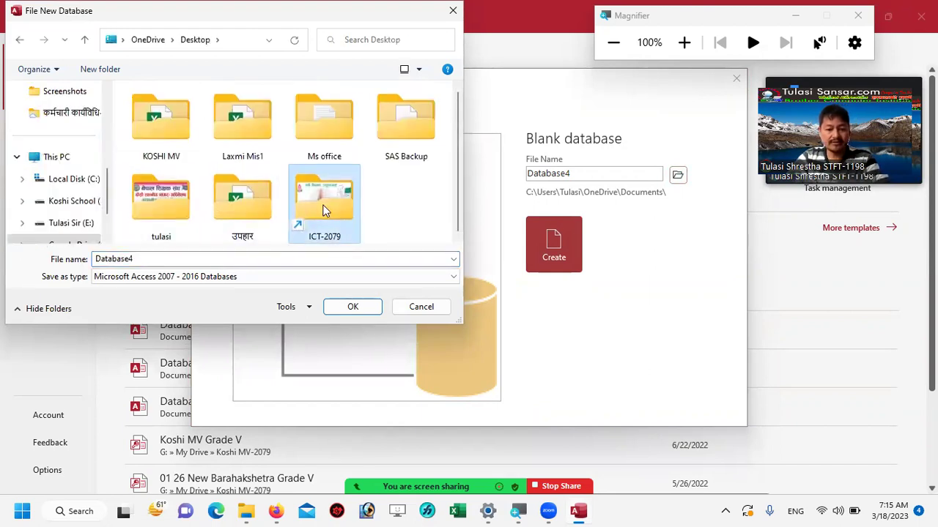
double_click(187, 259)
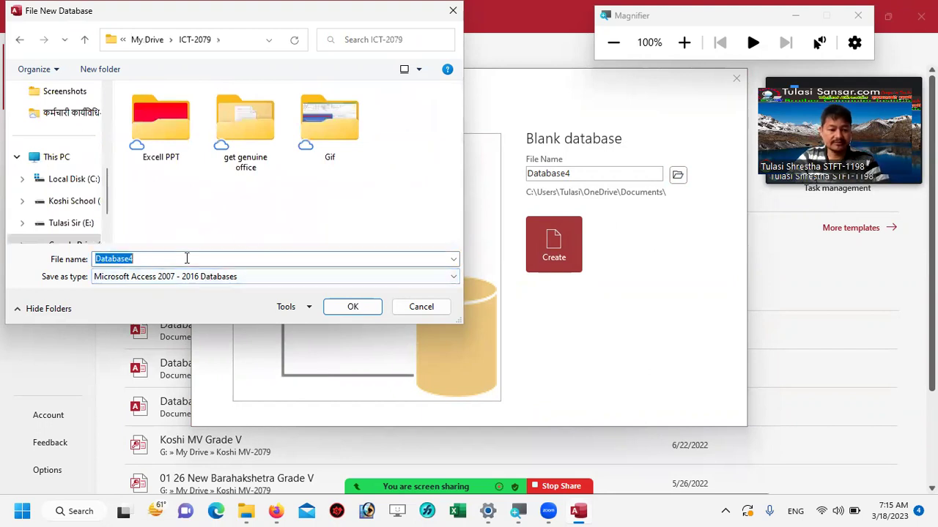
type("t")
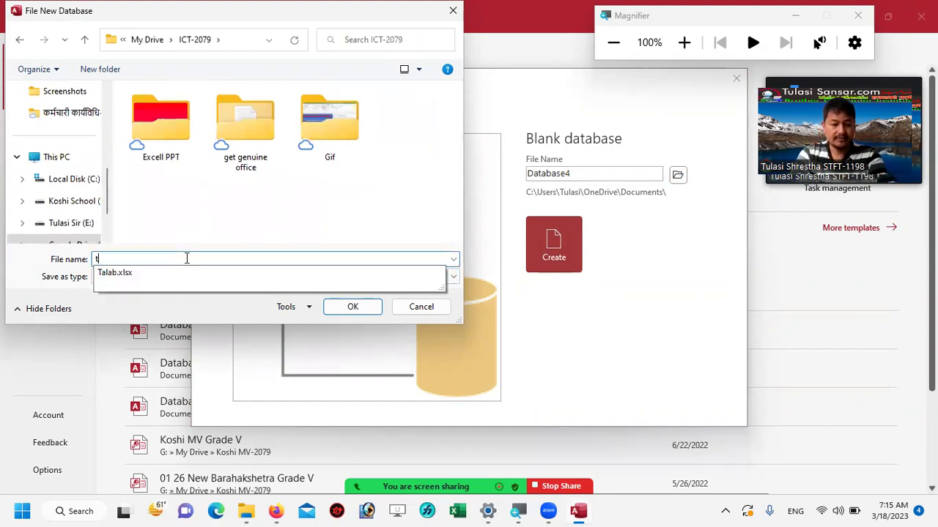
key("BackSpace")
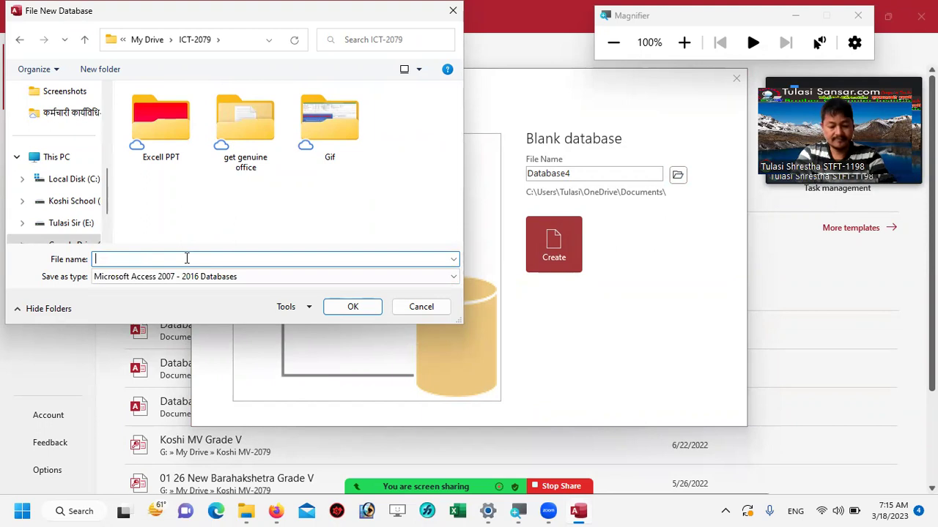
type("IEA")
key("BackSpace")
key("BackSpace")
key("BackSpace")
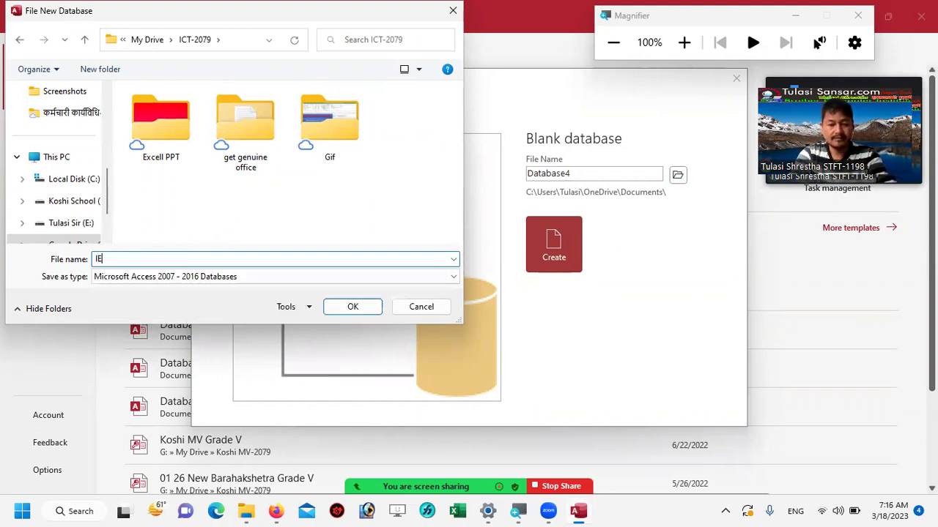
type("IE")
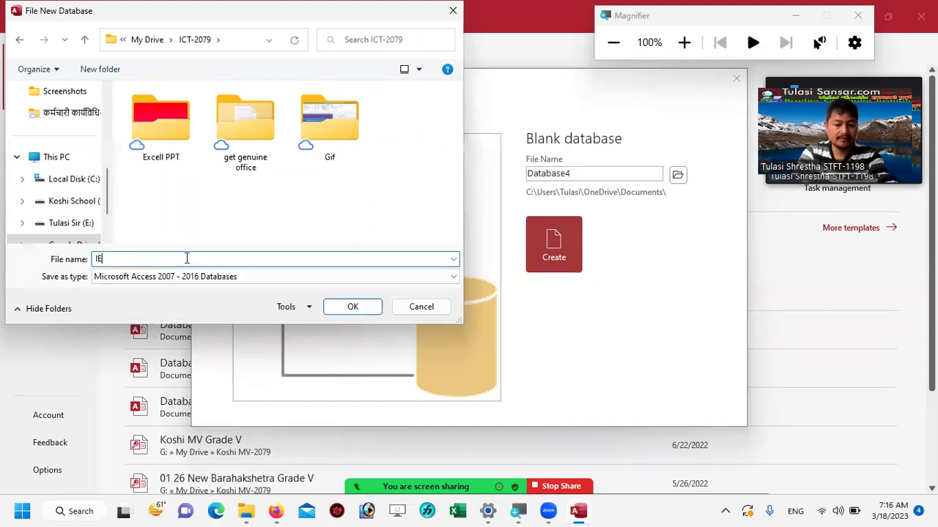
key("BackSpace")
key("BackSpace")
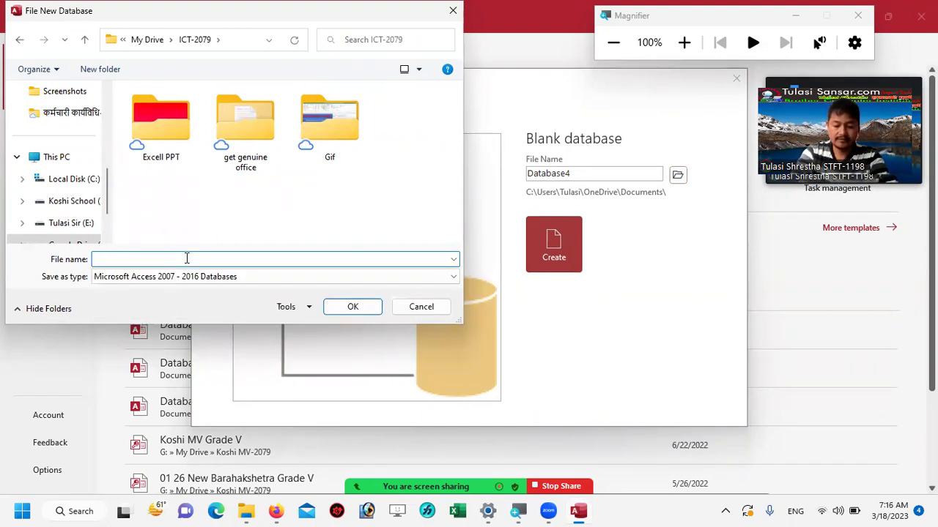
Name the database file Learn and create the database
type("Learn")
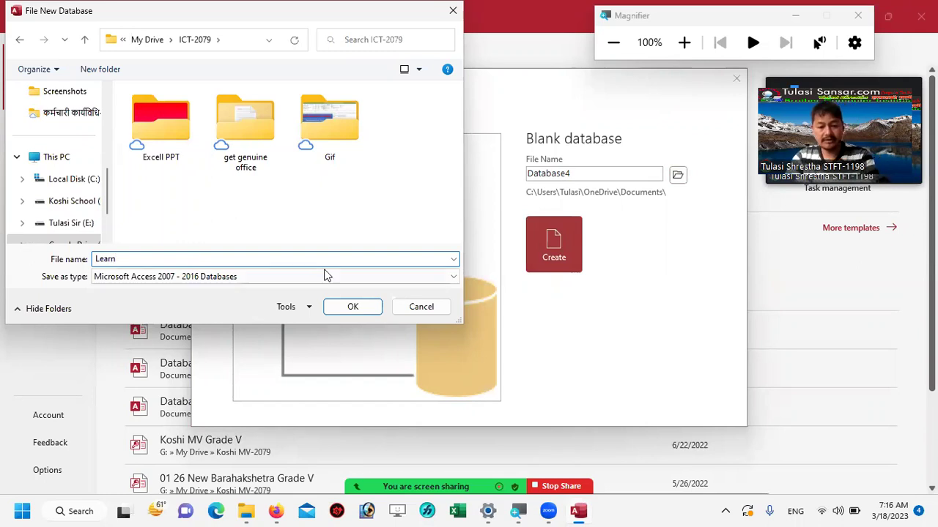
left_click(354, 307)
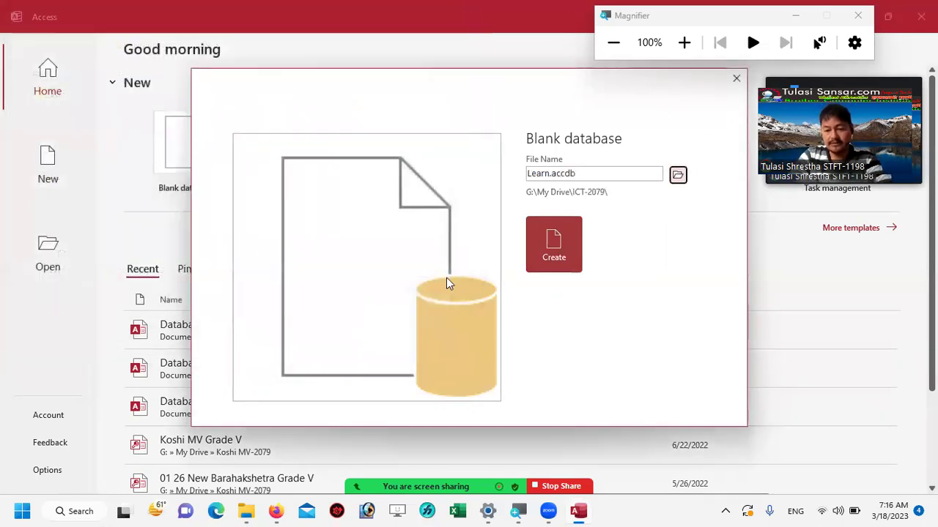
left_click(551, 252)
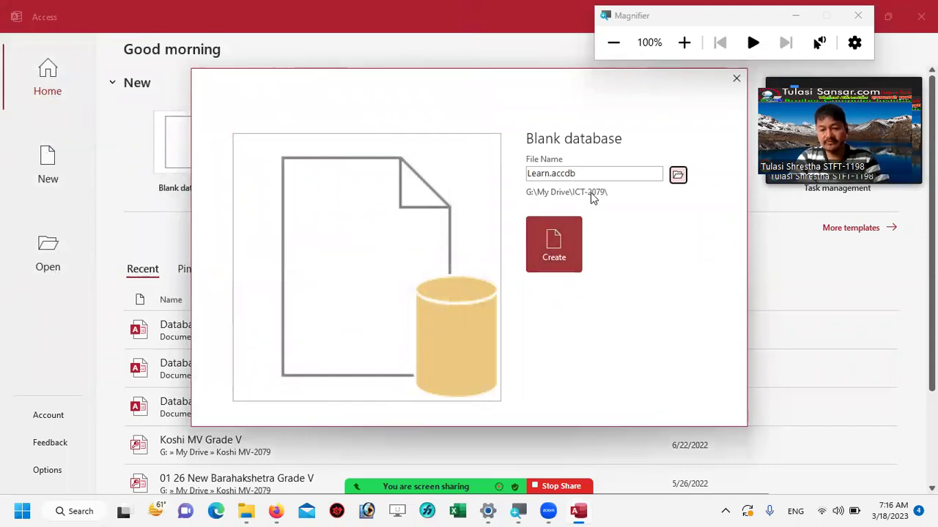
left_click(555, 253)
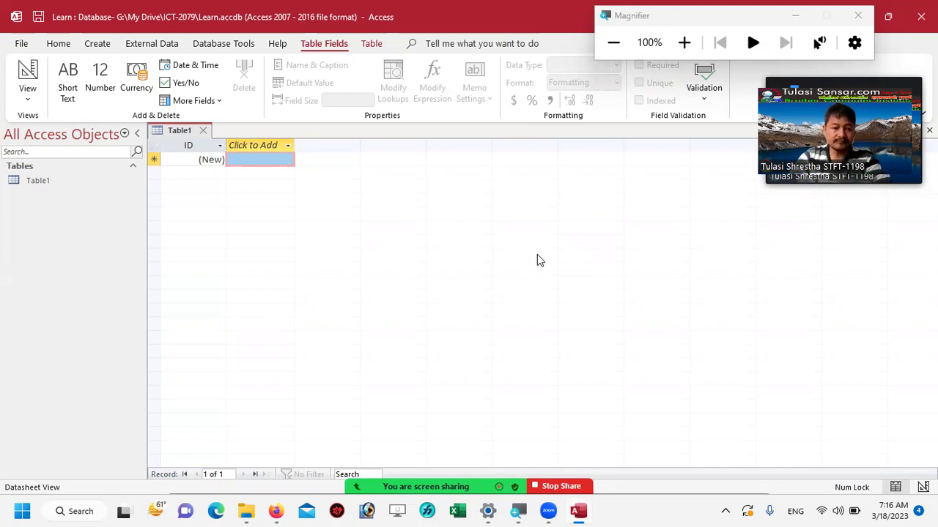
Switch Table1 to Design View, saving the table under the name Studentinfo
left_click(38, 185)
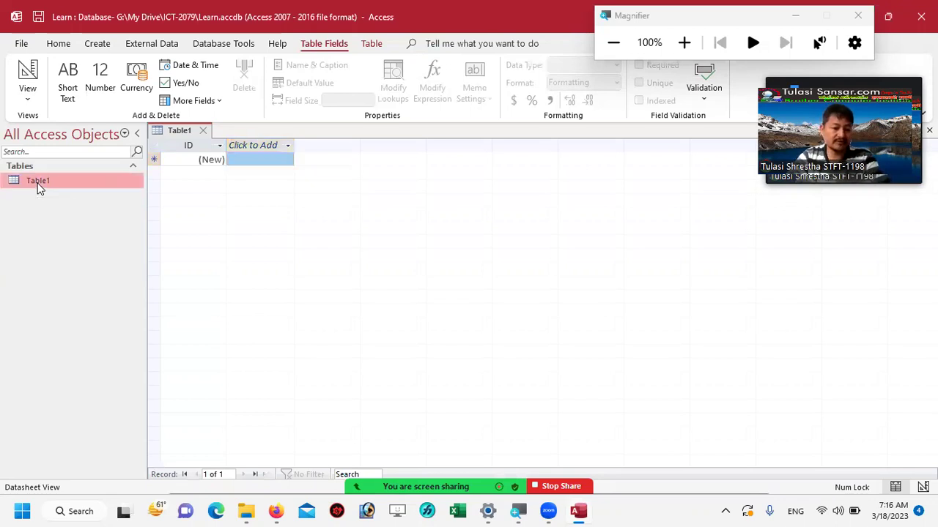
right_click(38, 186)
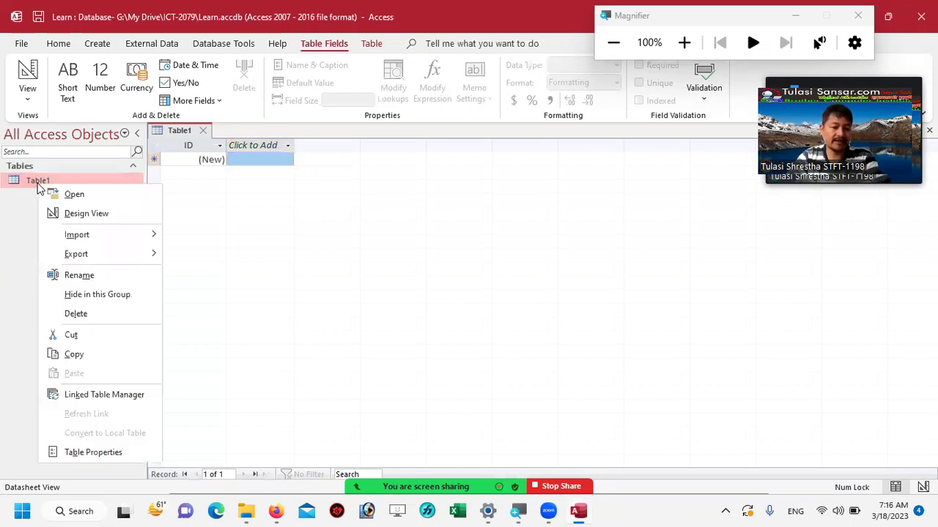
left_click(27, 96)
left_click(27, 94)
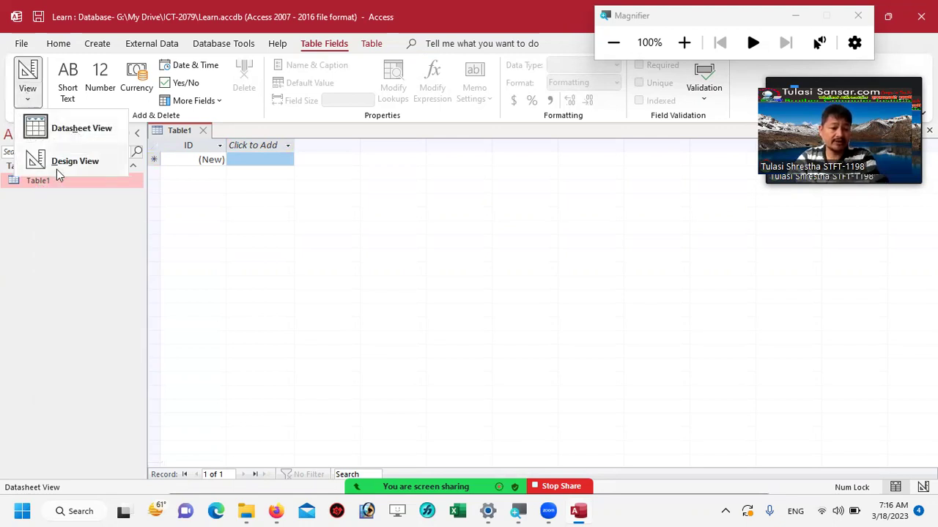
left_click(75, 163)
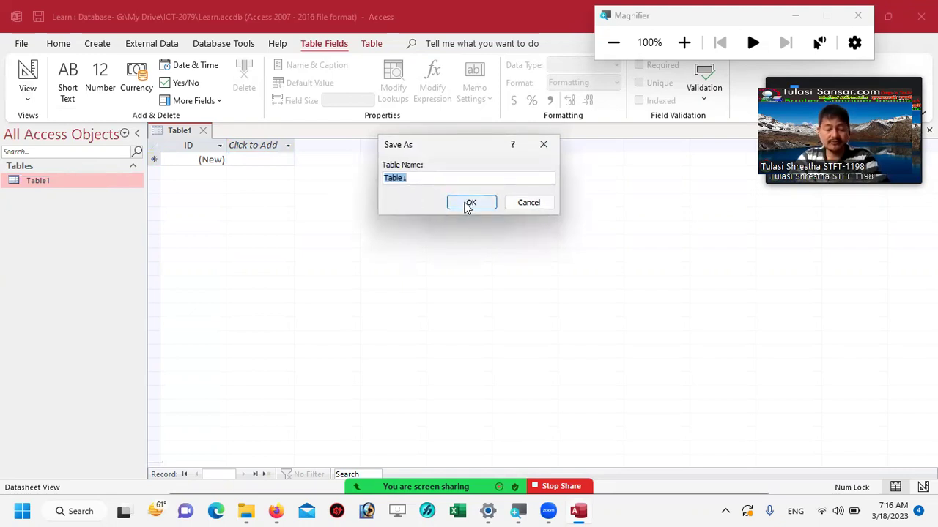
type("Stu")
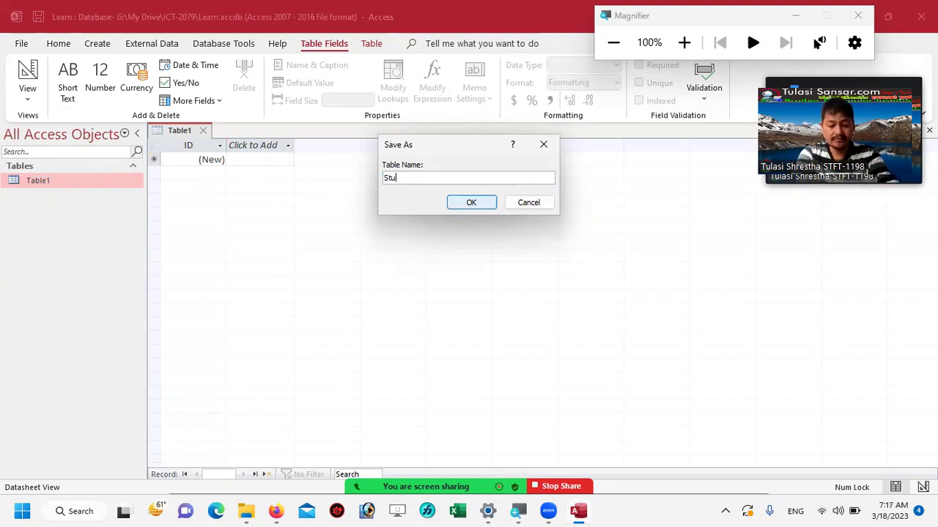
type("dent")
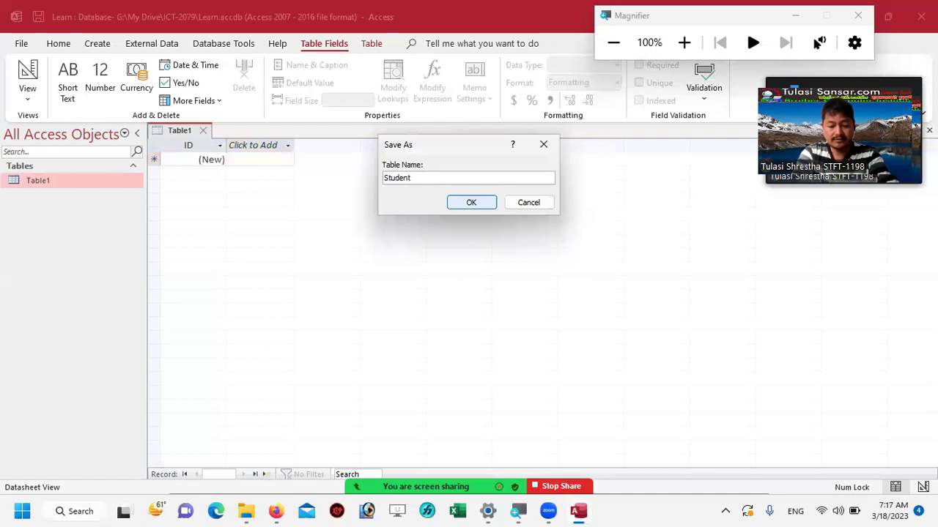
type("info")
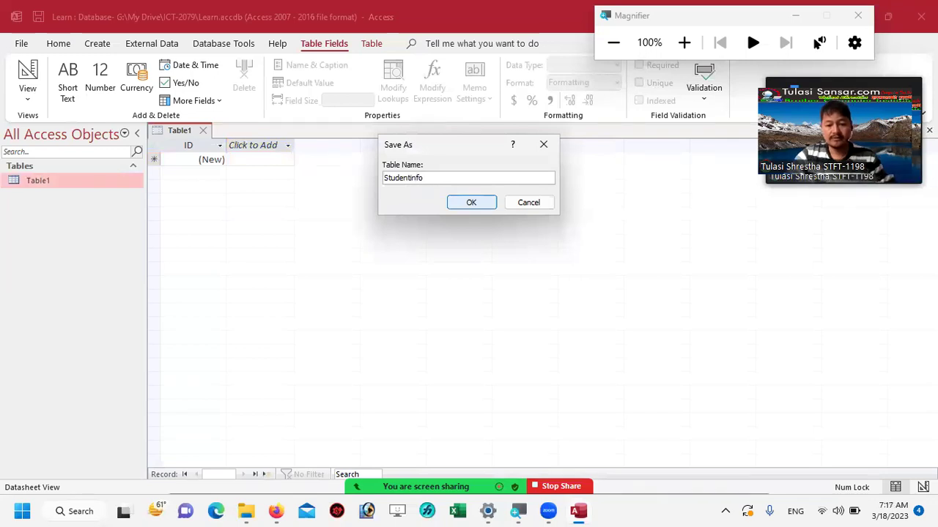
left_click(470, 202)
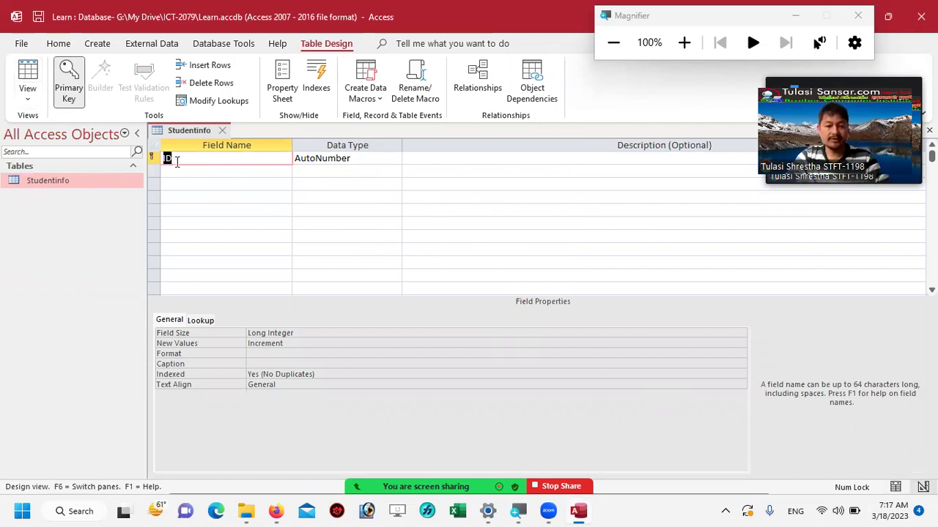
left_click(370, 161)
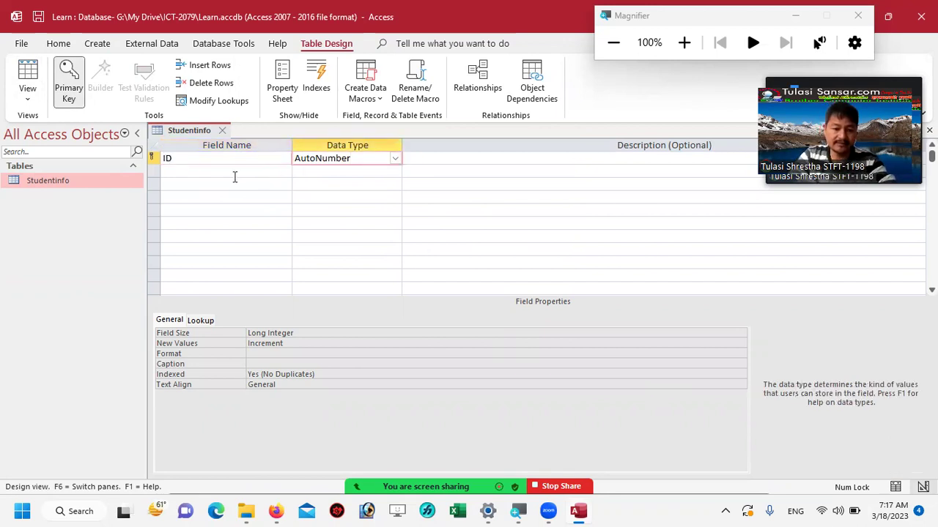
left_click(195, 174)
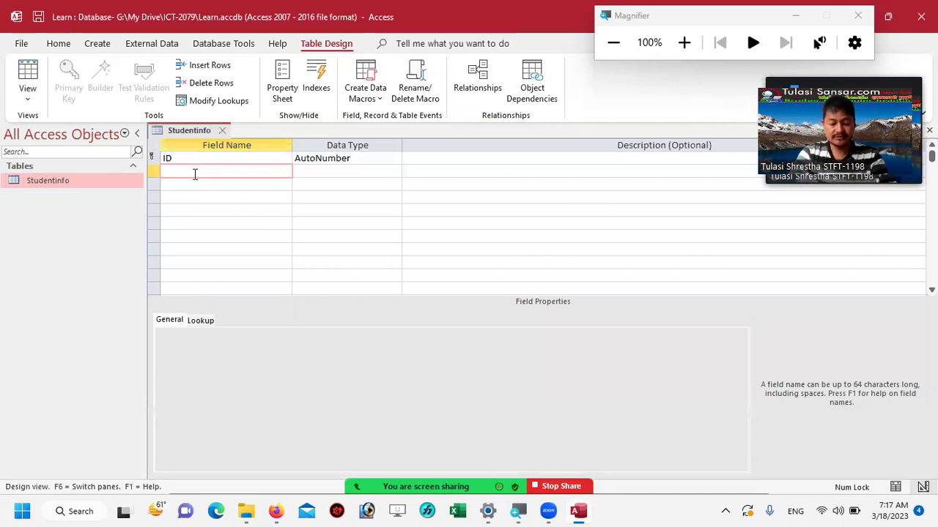
type("Name")
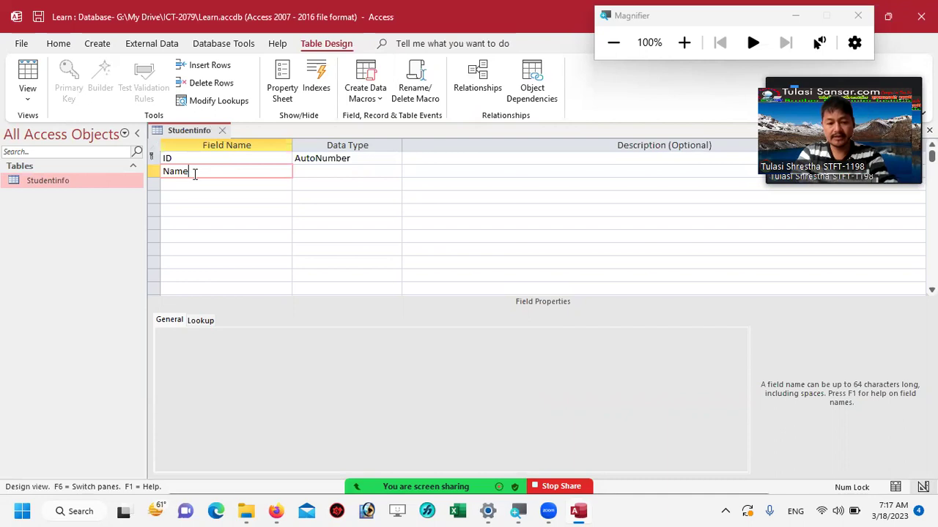
key("BackSpace")
key("BackSpace")
key("BackSpace")
key("BackSpace")
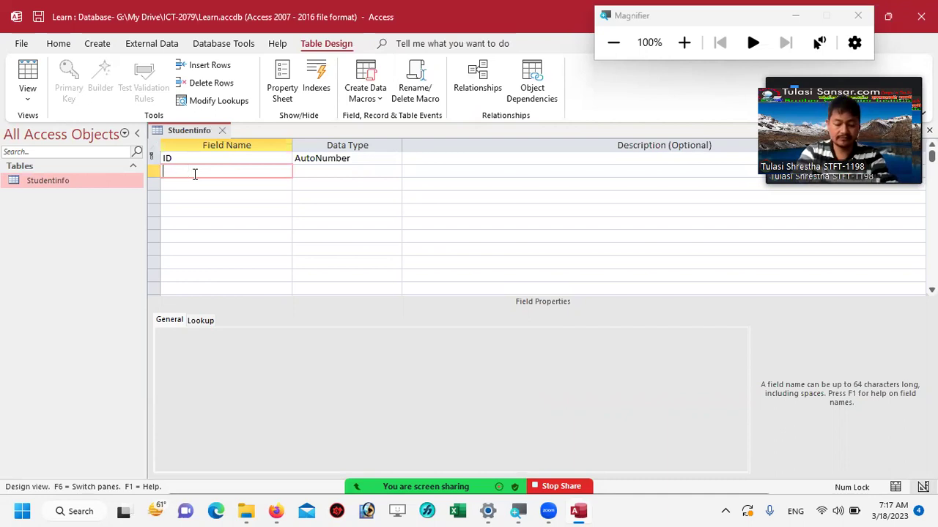
Add a StudentName field below ID with the Short Text data type and no description
type("Stu")
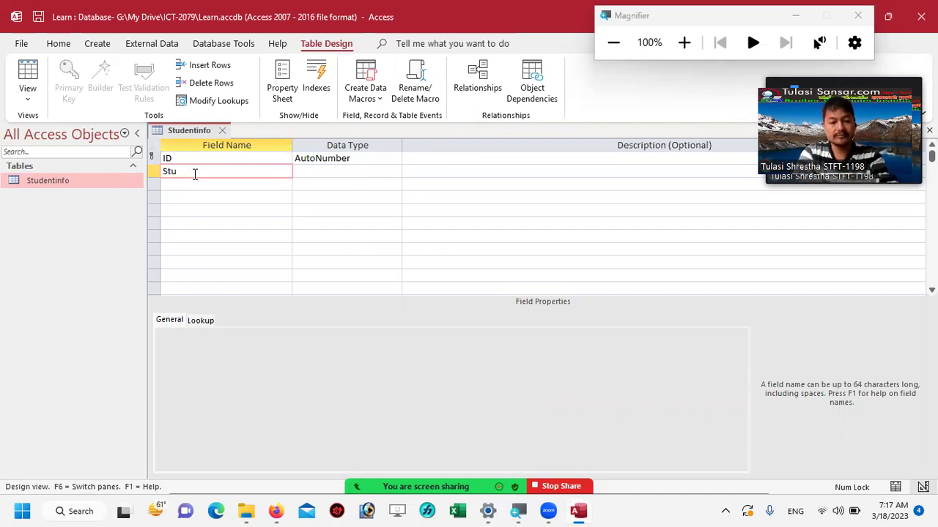
type("dent")
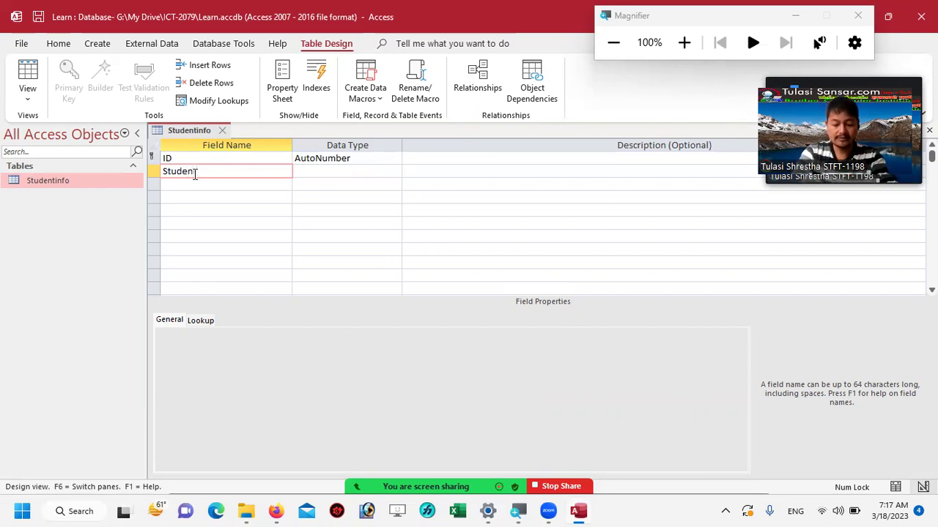
type("Name")
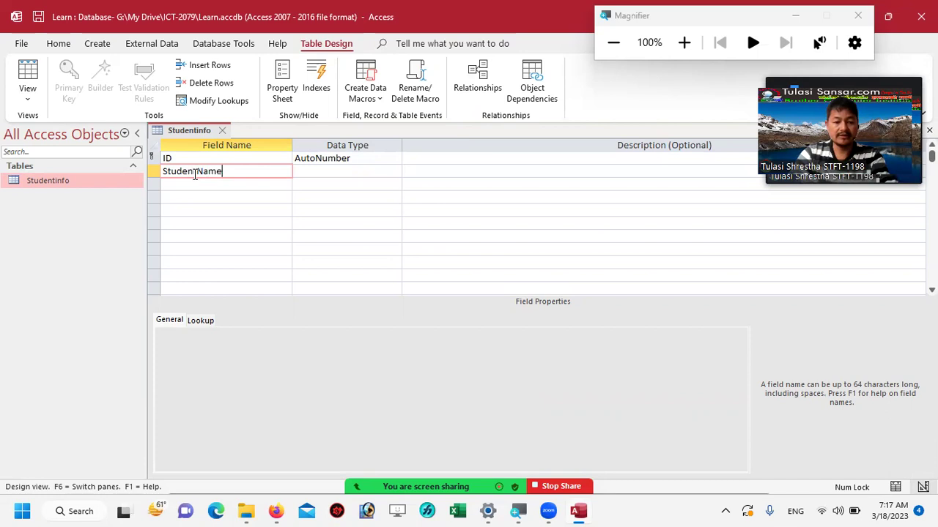
key("Tab")
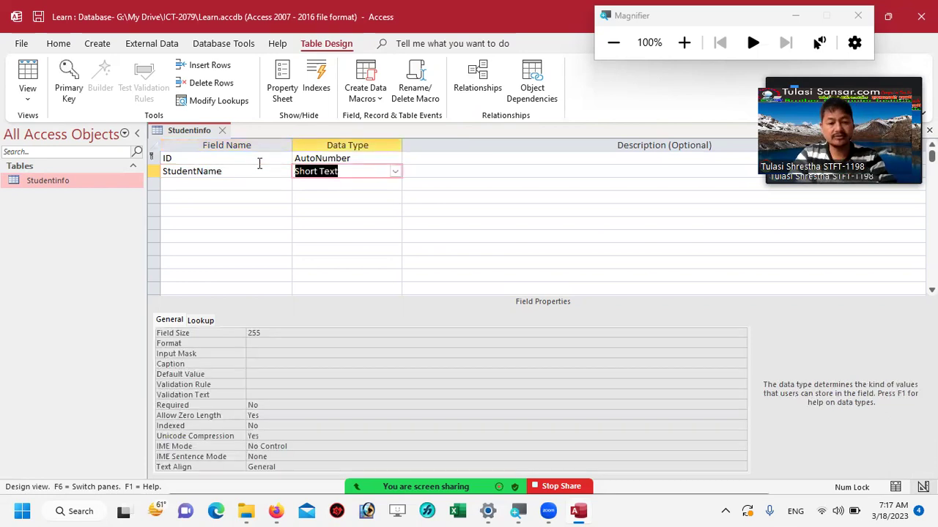
key("Tab")
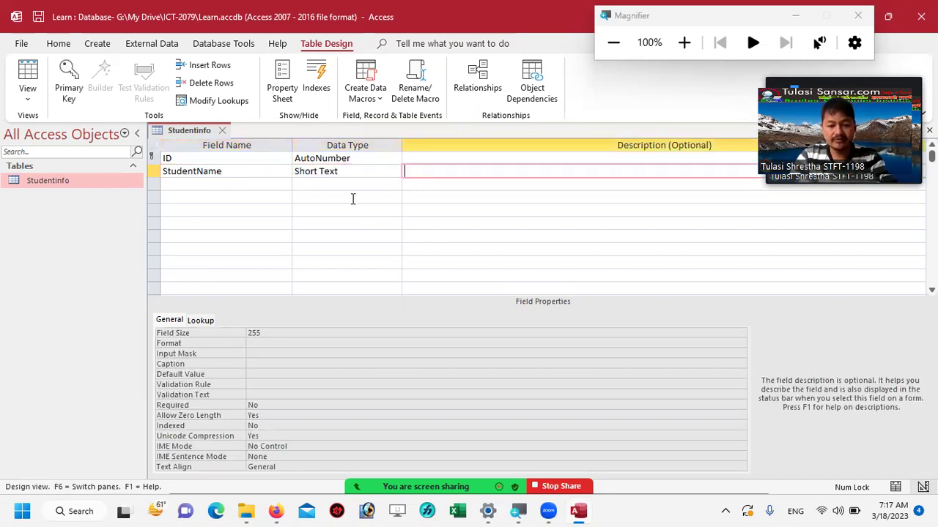
key("Tab")
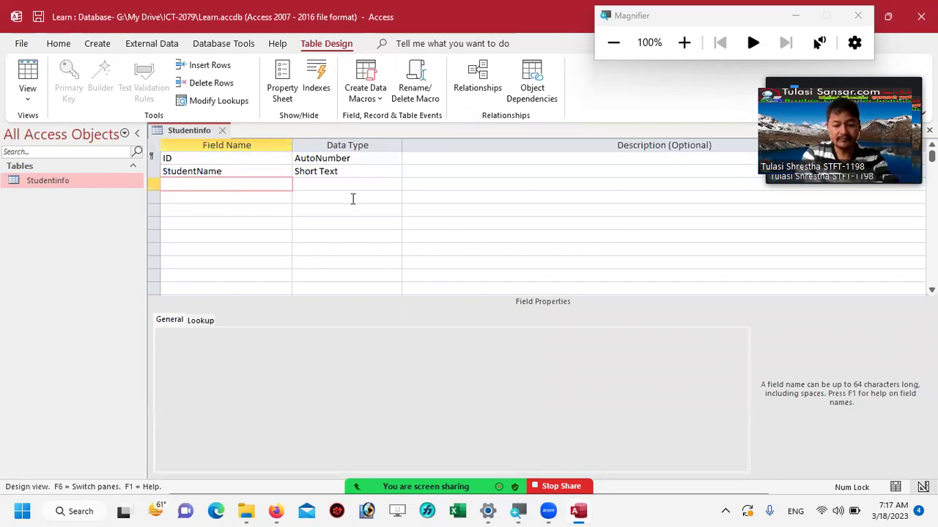
Add a Class field below StudentName with the Short Text data type
type("Class")
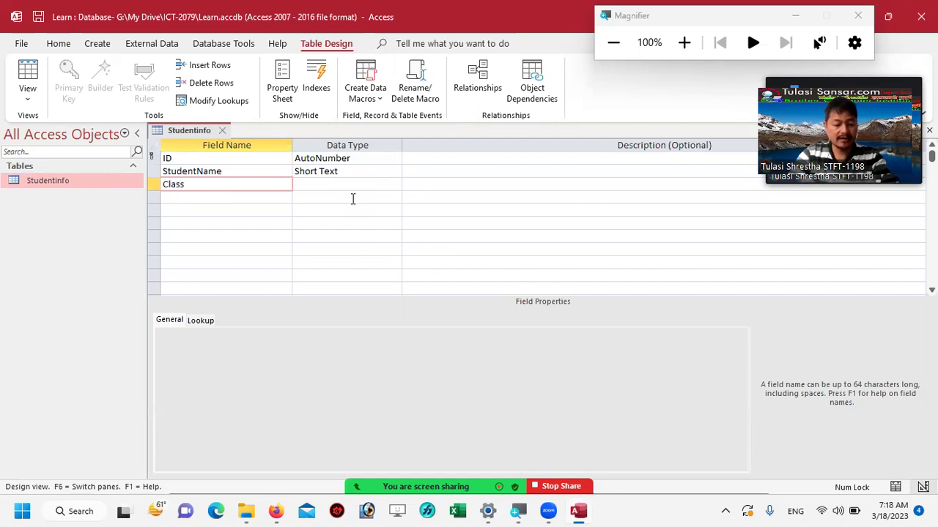
key("Tab")
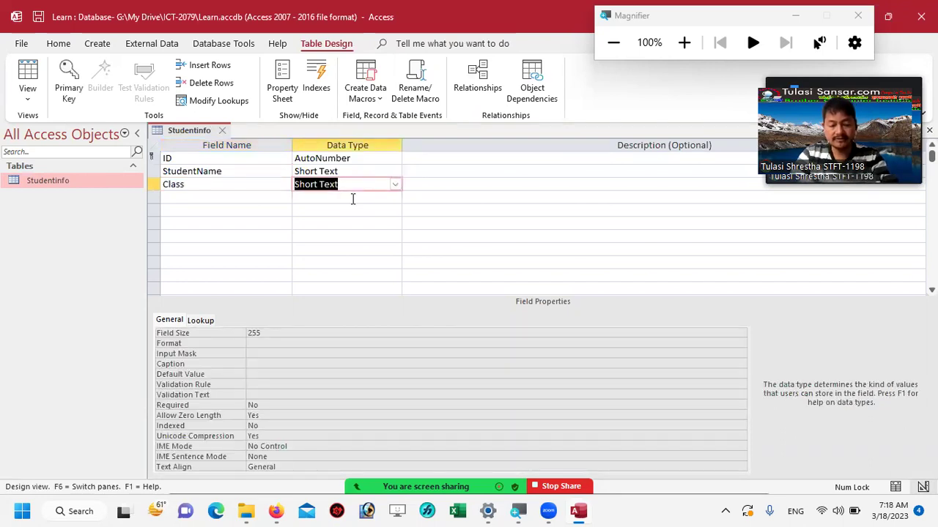
left_click(397, 187)
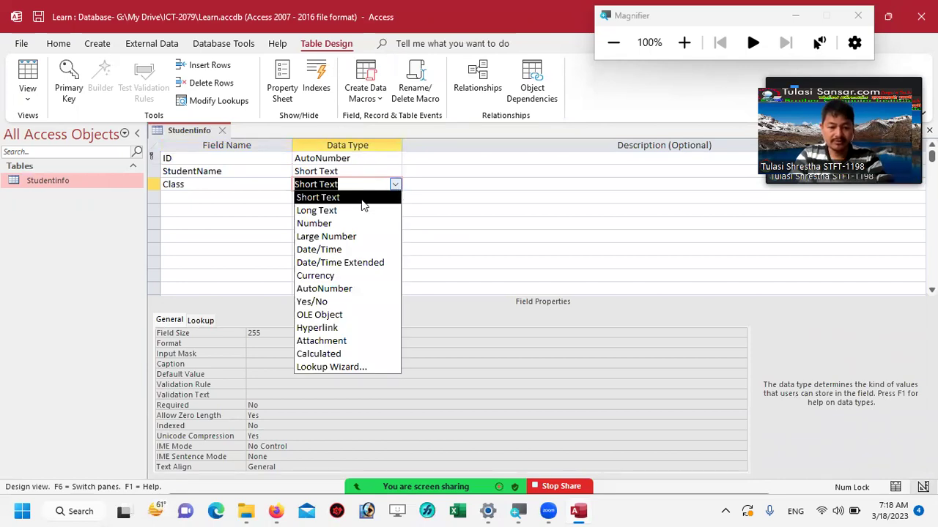
left_click(365, 198)
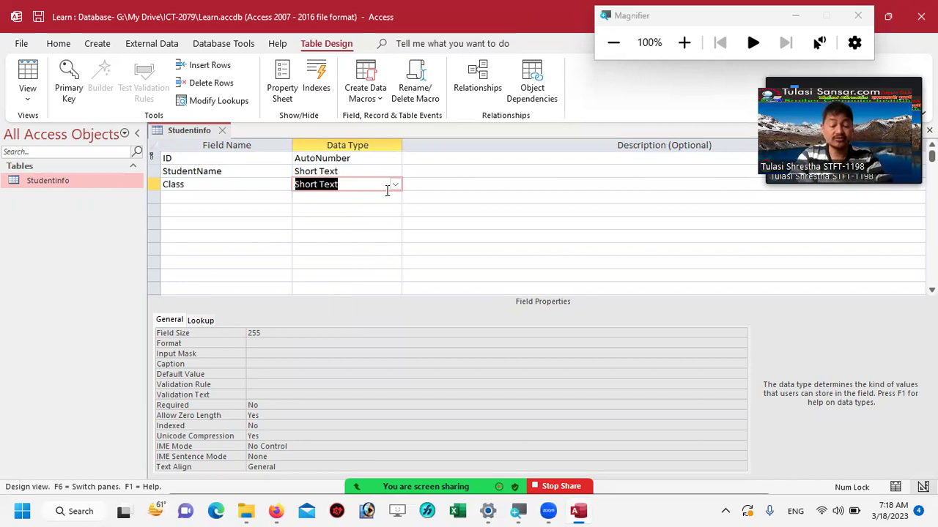
Set the Class field's lookup Display Control to Combo Box
left_click(200, 322)
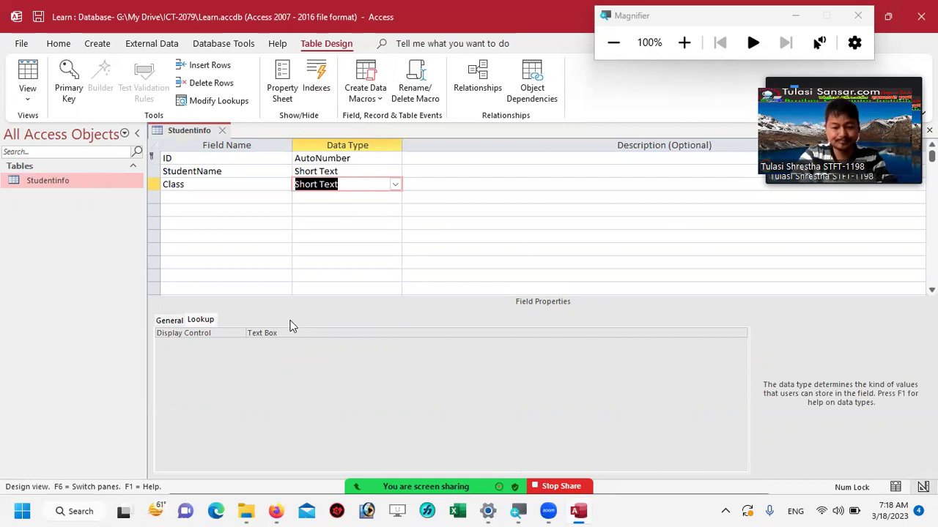
key("super+plus")
key("super+plus")
key("super+plus")
key("super+plus")
key("super+plus")
key("super+plus")
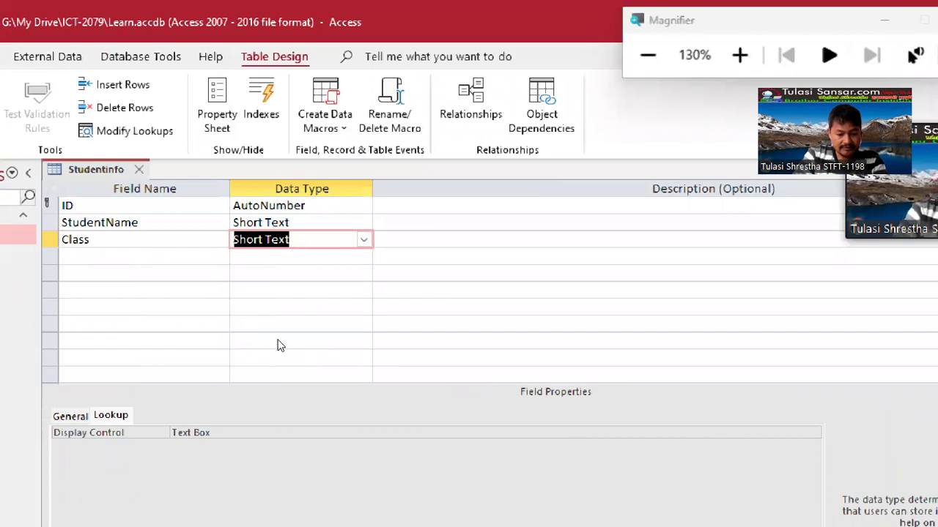
key("F6")
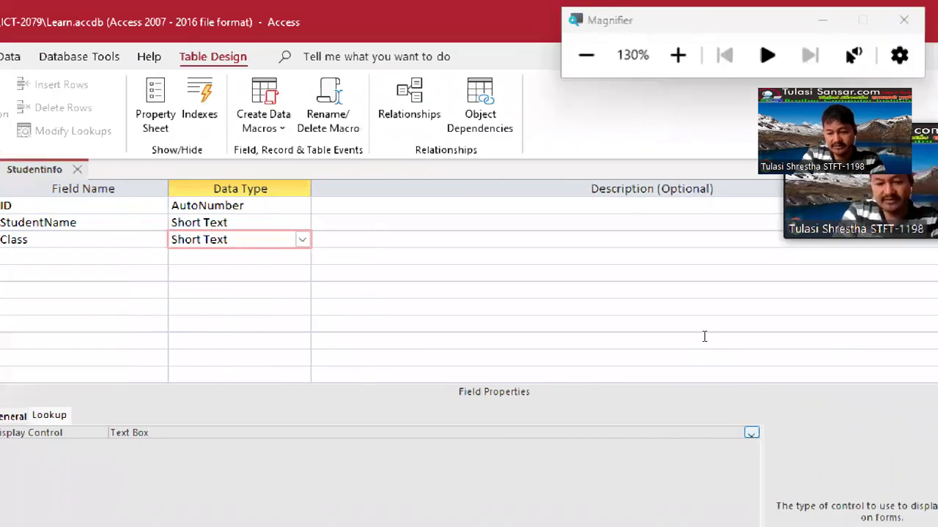
key("F4")
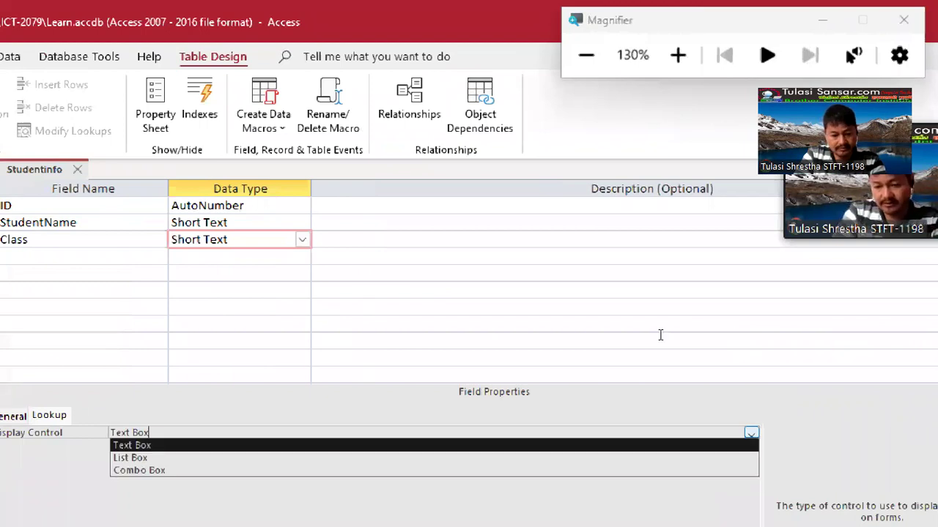
key("Down")
key("Down")
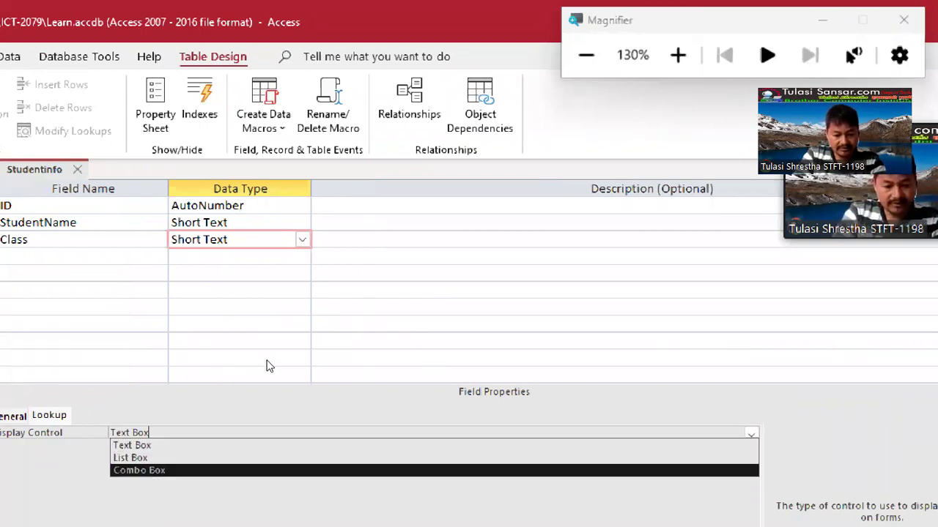
key("Return")
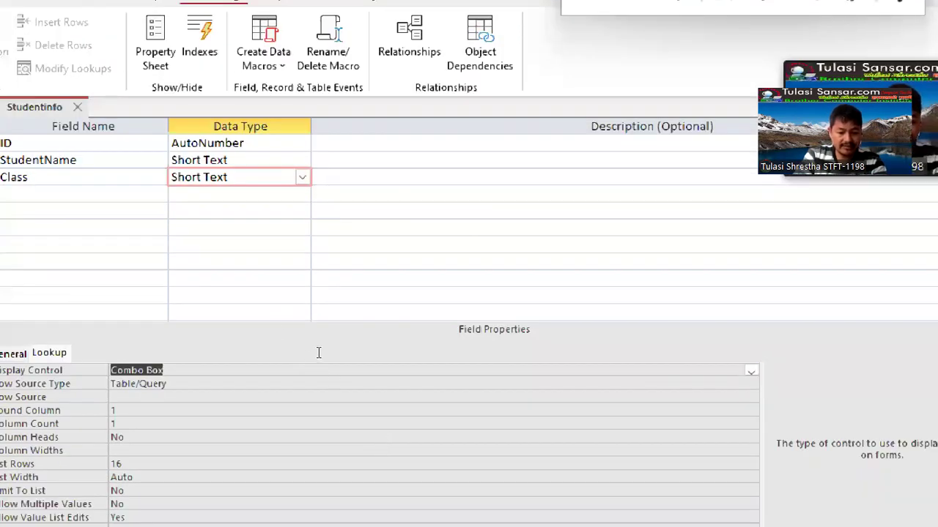
Set the Class field's lookup Row Source Type to Value List
key("Down")
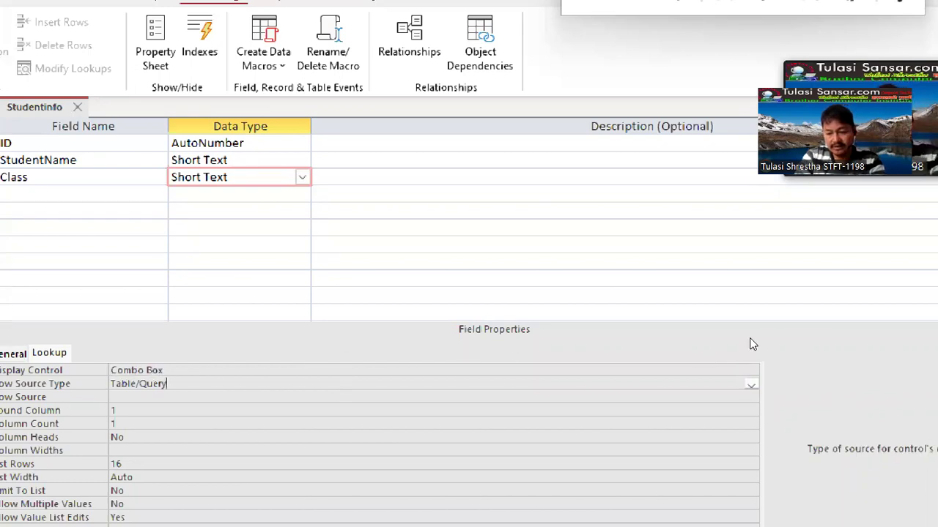
key("alt+Down")
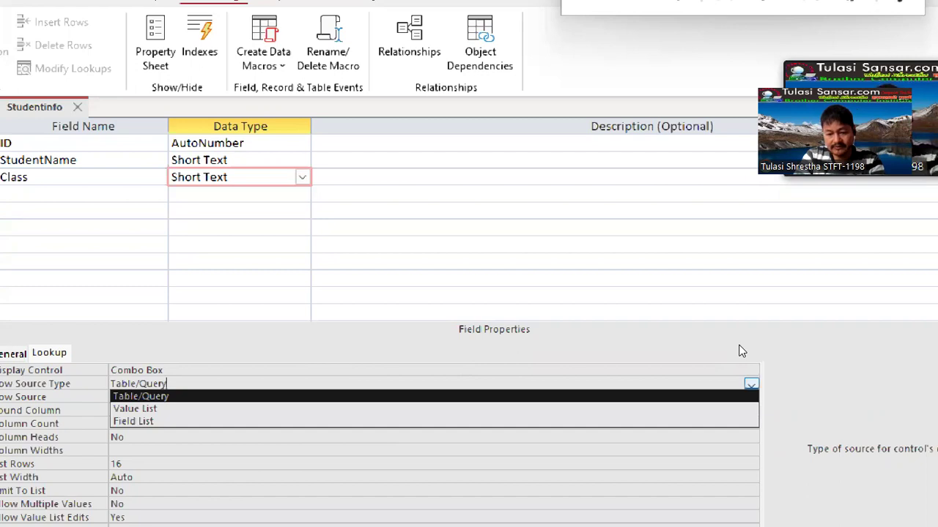
key("Down")
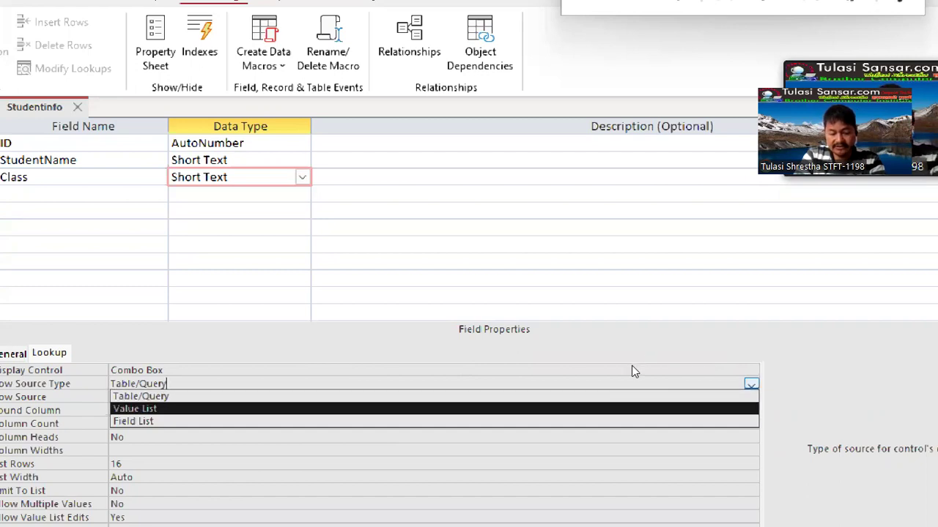
key("Return")
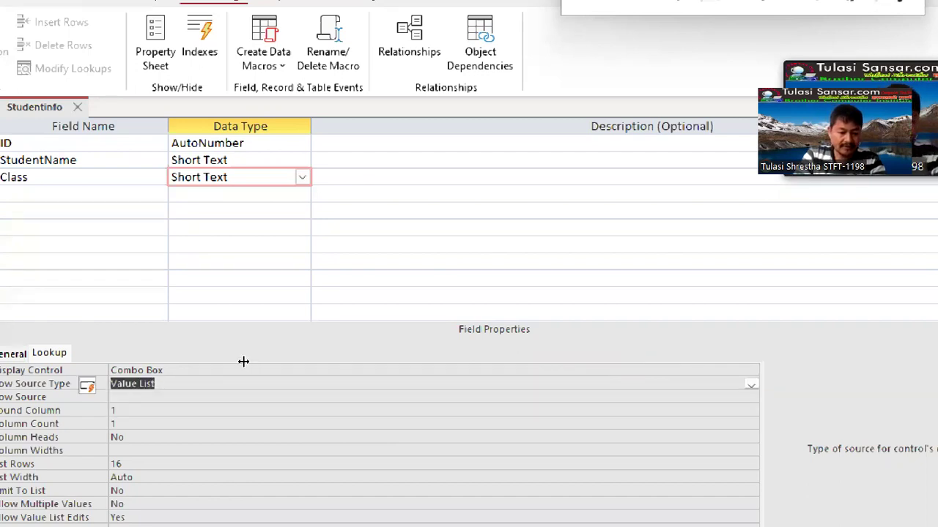
Enter "One";"Two";"Three" as the Row Source of the Class field's lookup
key("Down")
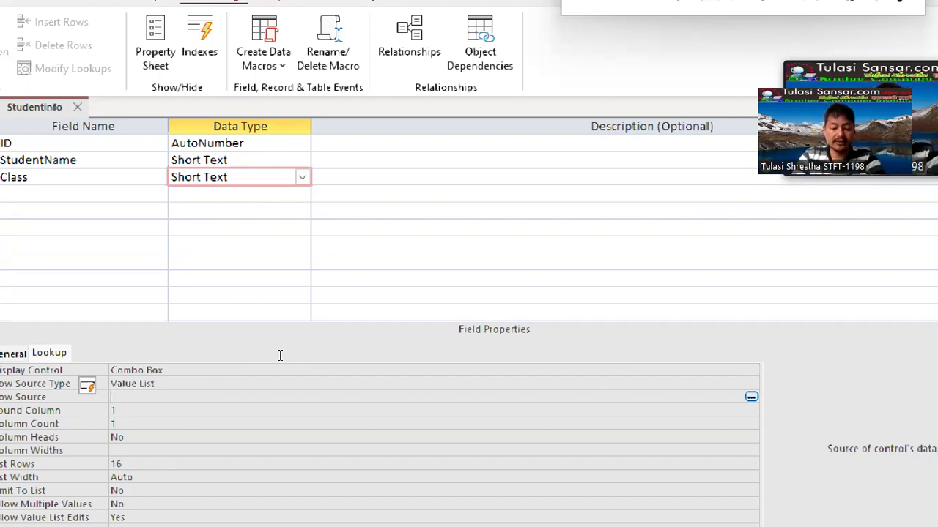
type("\"")
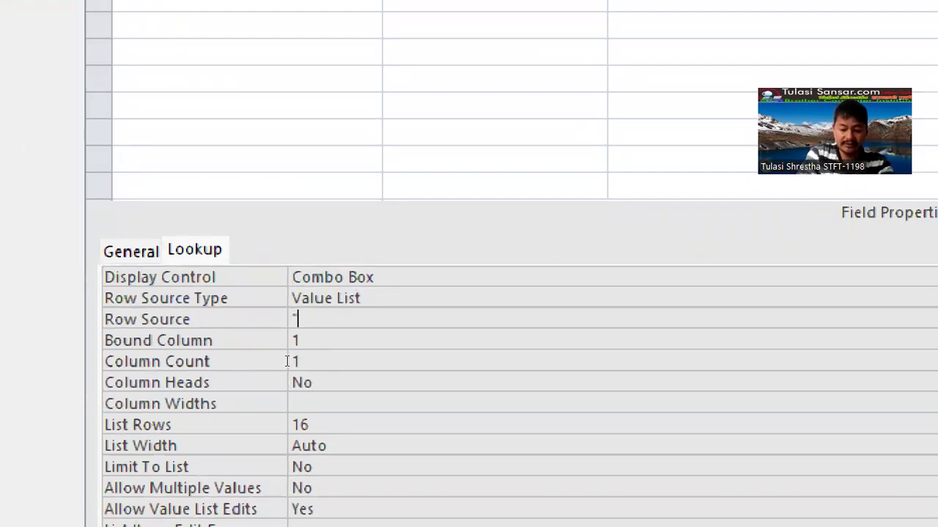
type("On")
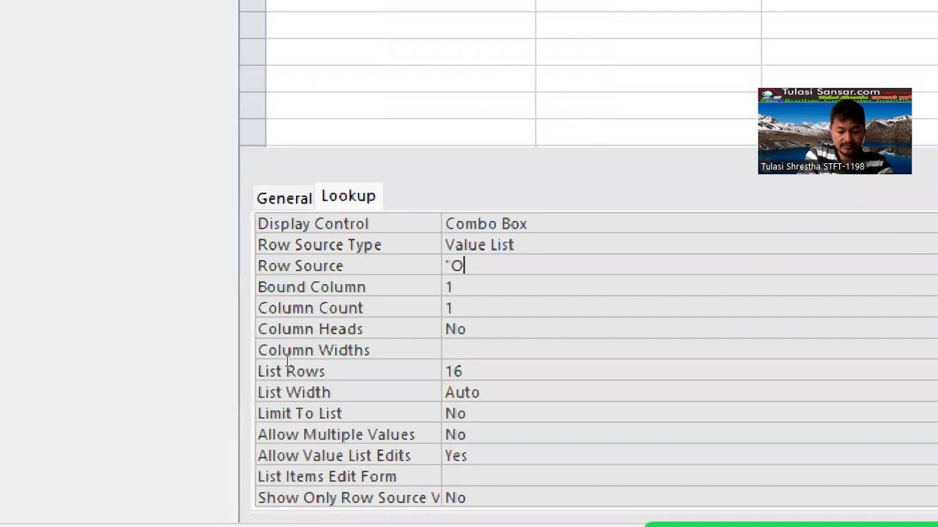
type("e")
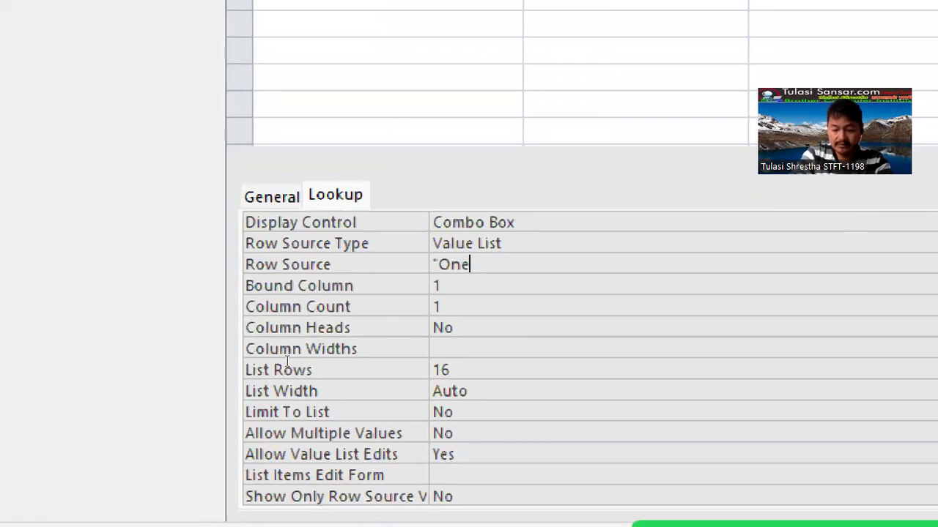
type("\"")
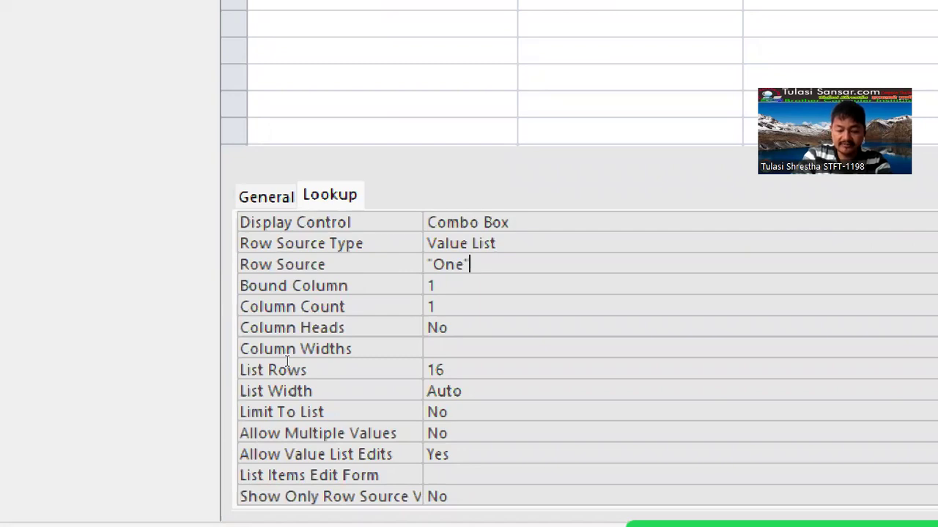
type(";")
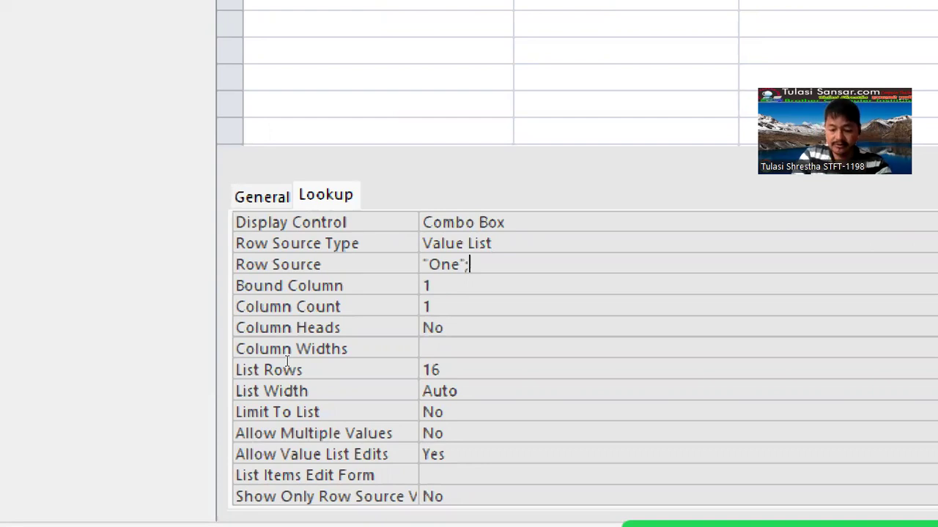
type("\"")
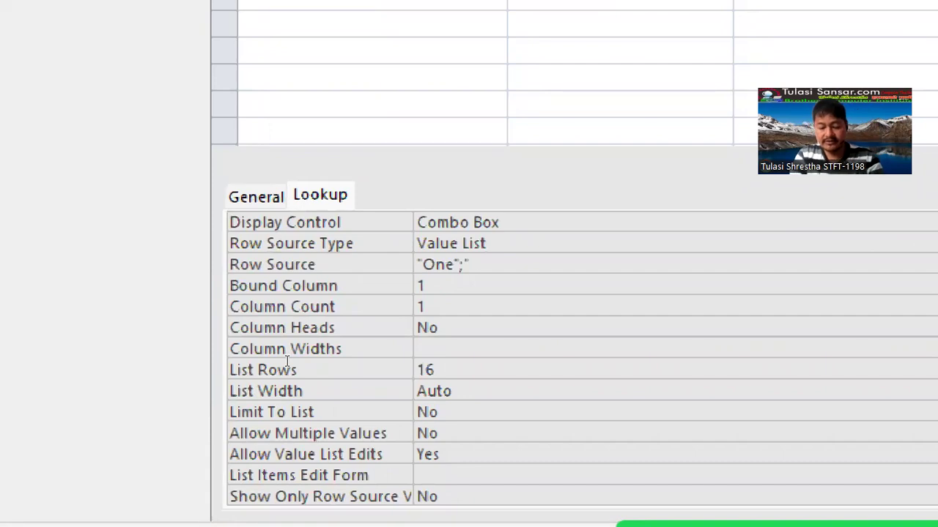
type("Tw")
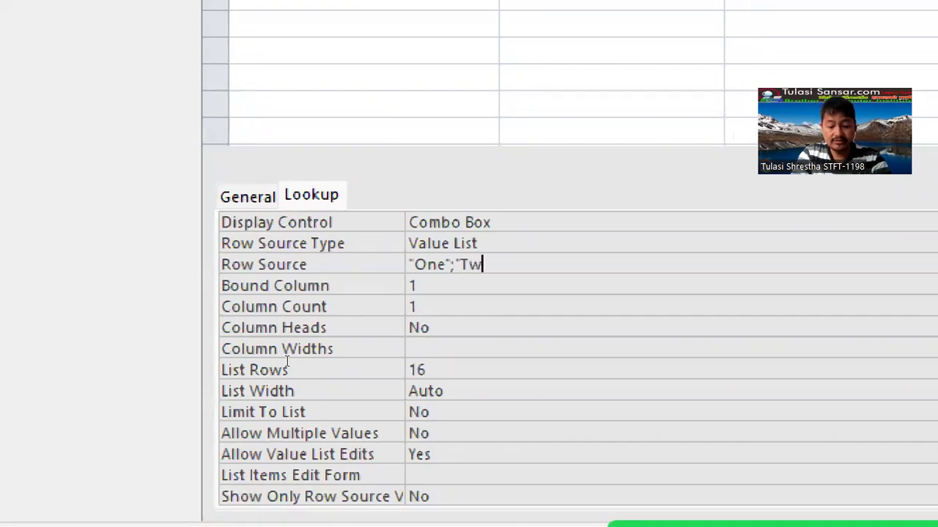
type("o\"")
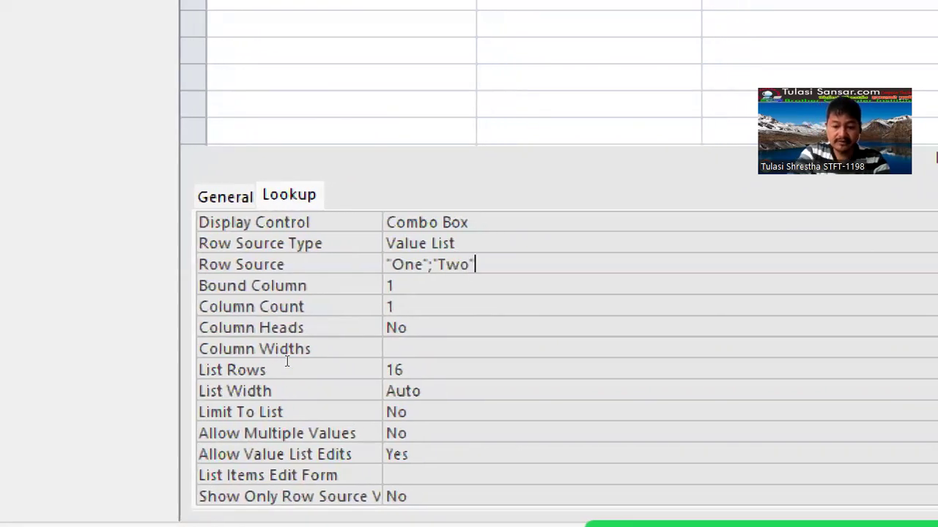
type(";")
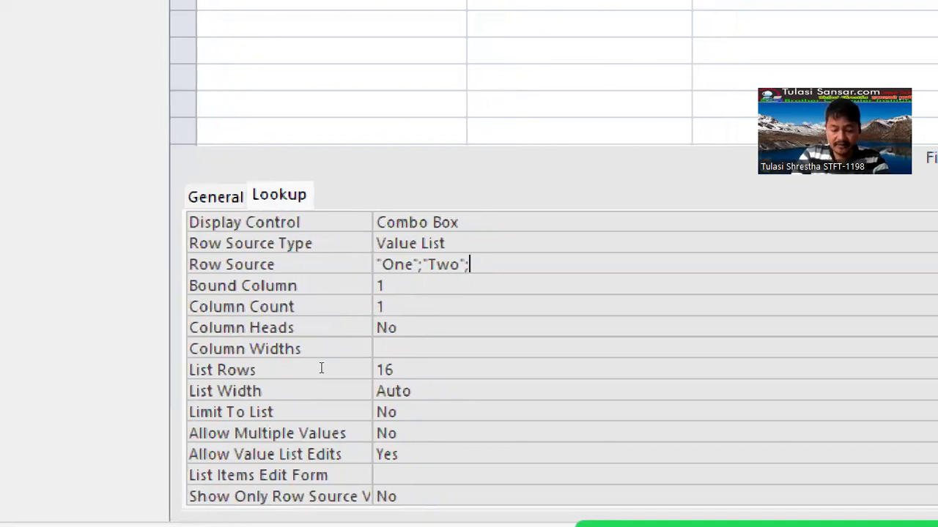
type("\"T")
type("hree")
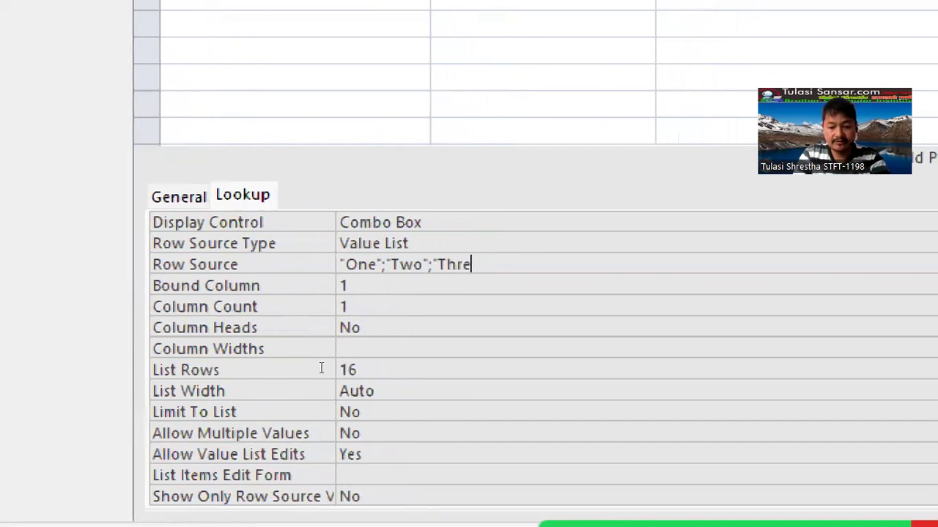
type("\"")
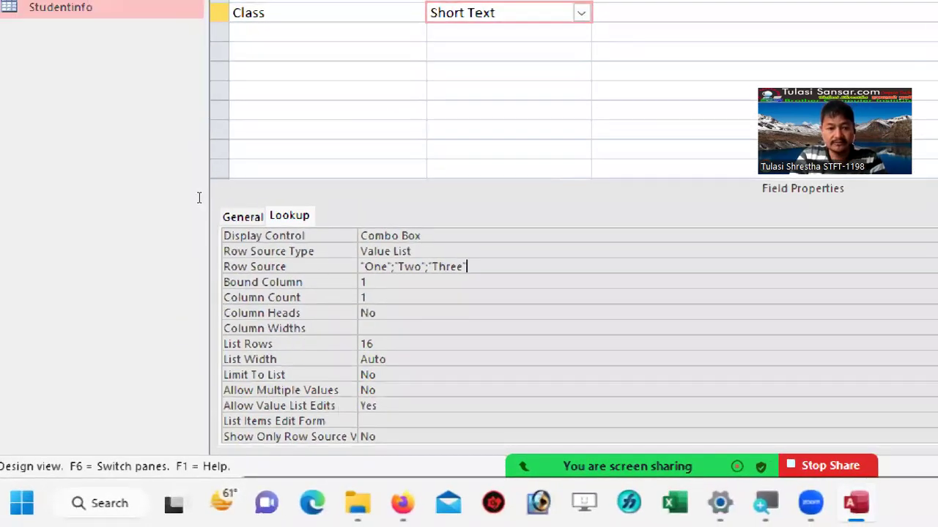
Add a Section field below Class with the Short Text data type
key("F6")
key("Tab")
key("Tab")
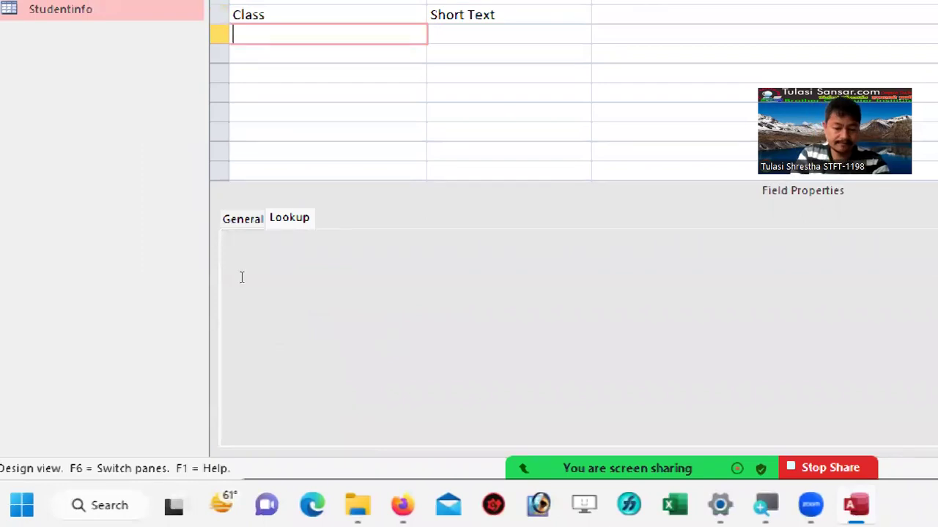
type("Sec")
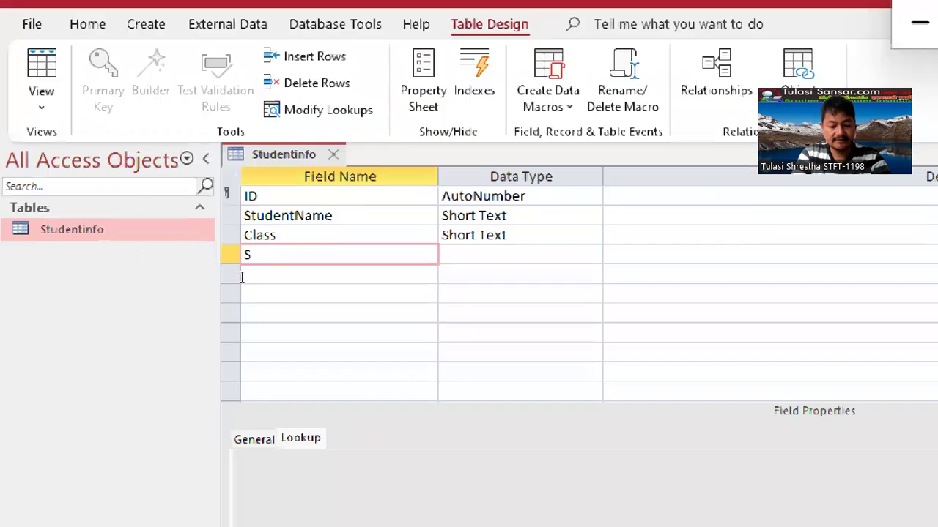
type("tion")
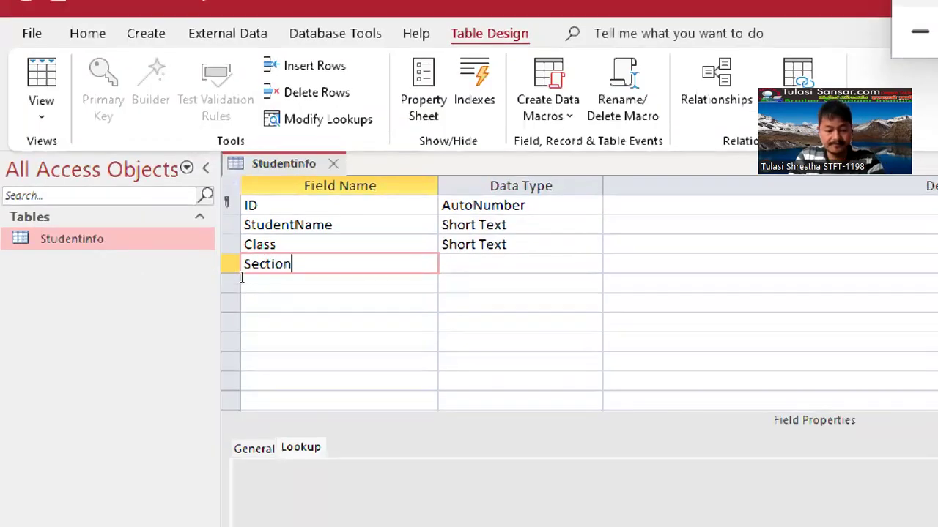
key("Tab")
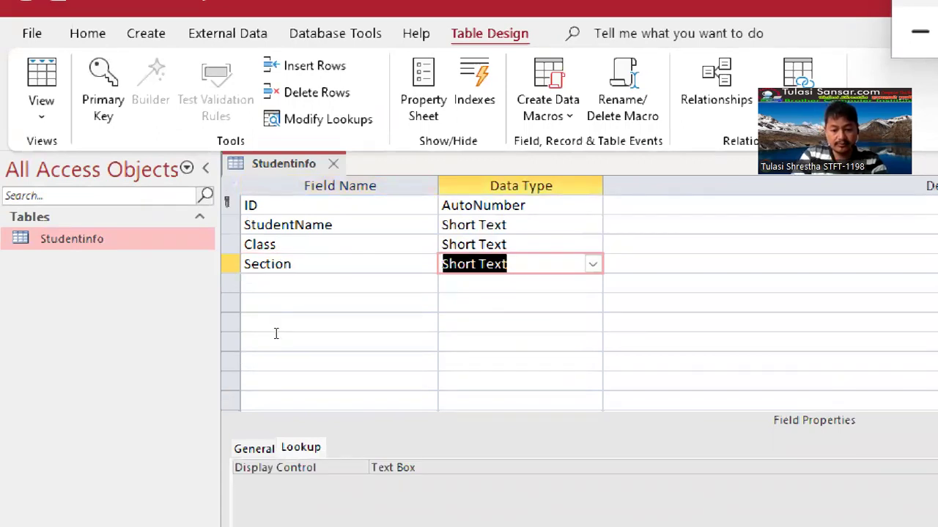
Set the Section field's lookup Display Control to Combo Box
key("F6")
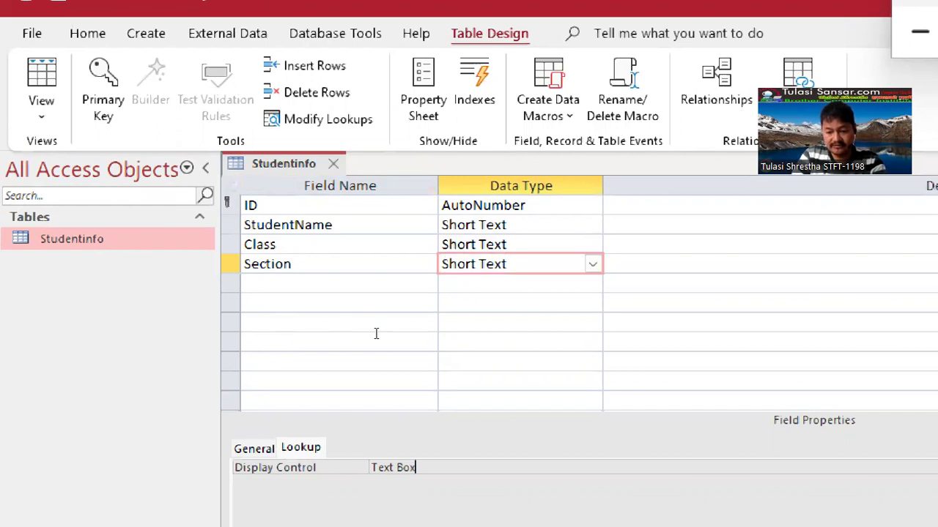
key("BackSpace")
key("BackSpace")
key("BackSpace")
key("BackSpace")
key("BackSpace")
key("BackSpace")
key("BackSpace")
key("BackSpace")
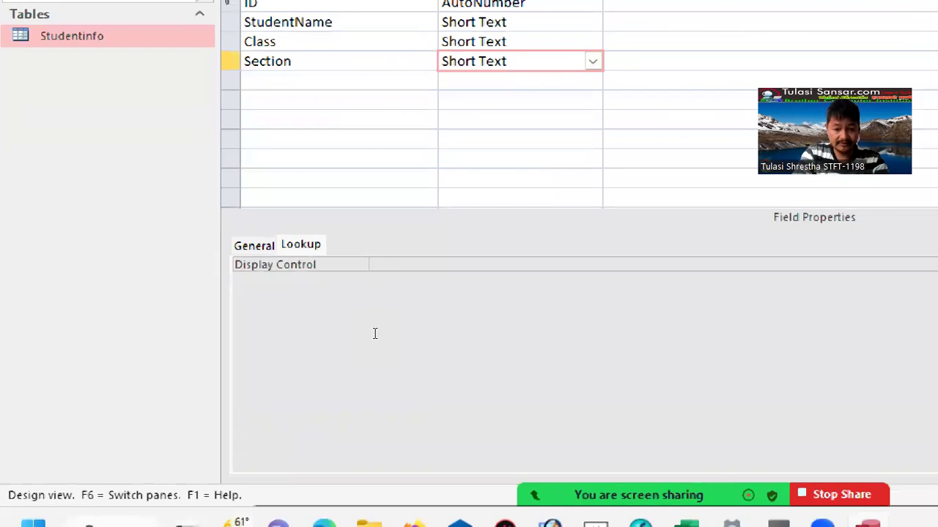
type("combo Box")
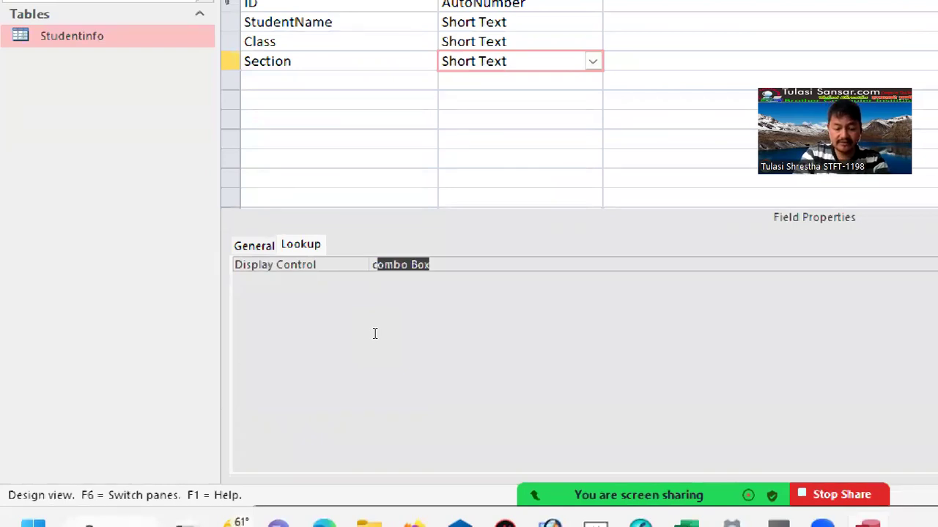
key("Return")
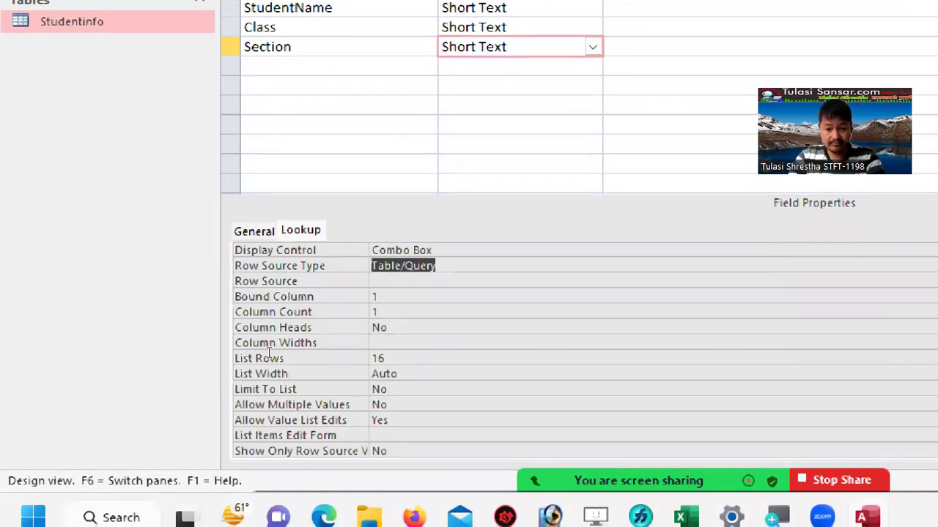
Set the Section field's Row Source Type to Value List and enter "A";"B";"C" as its Row Source
type("v")
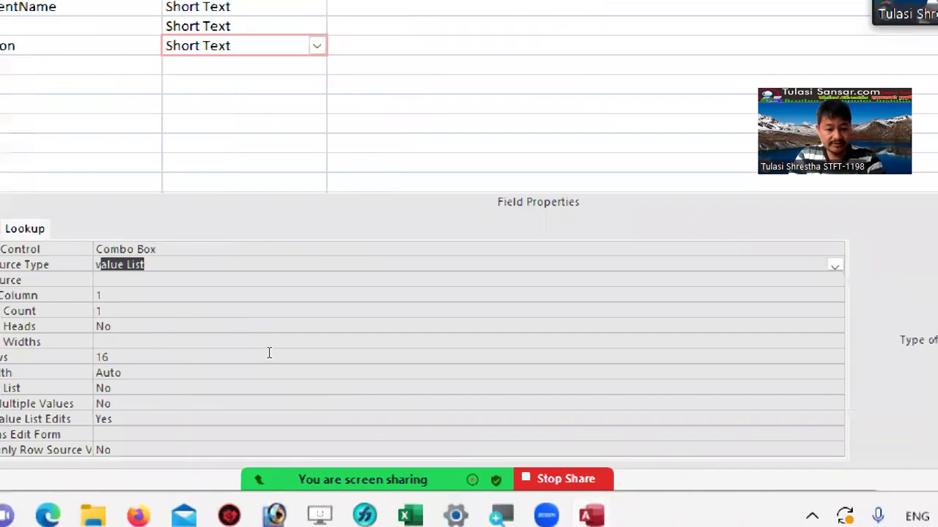
key("Return")
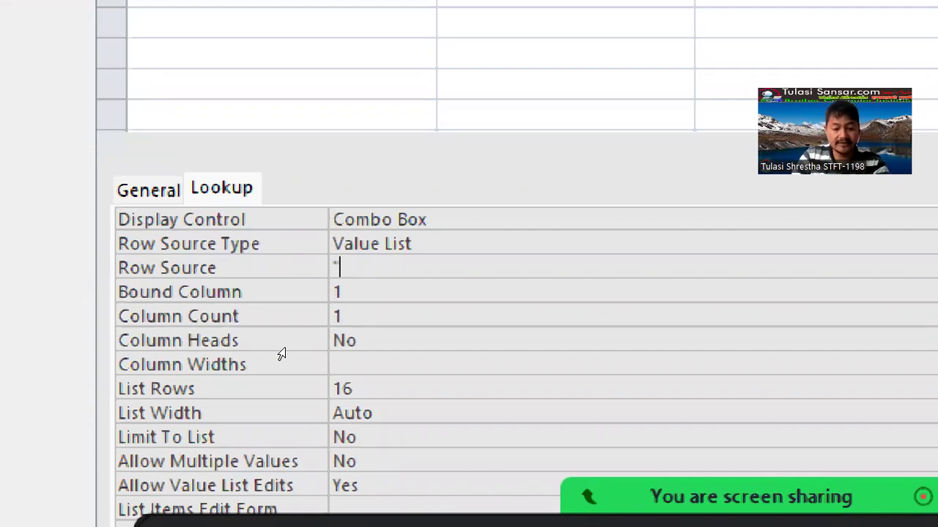
type("A")
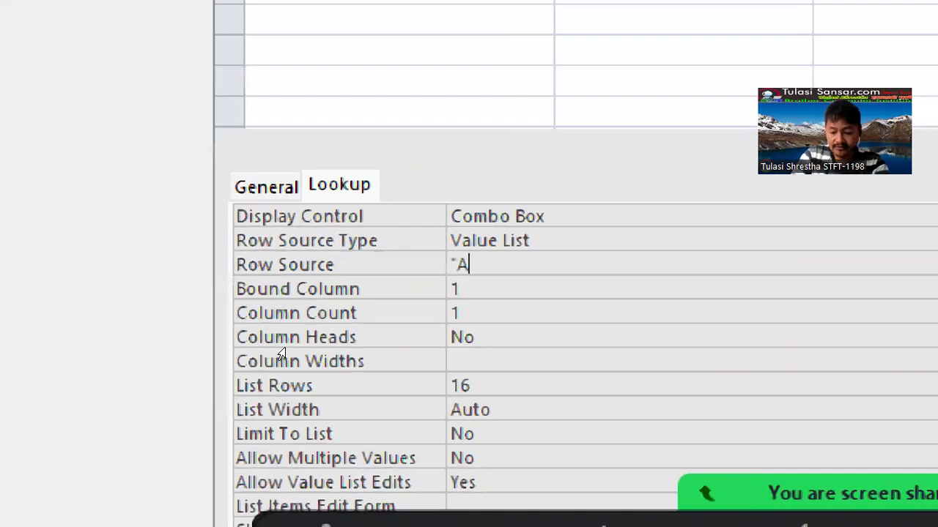
type("\"")
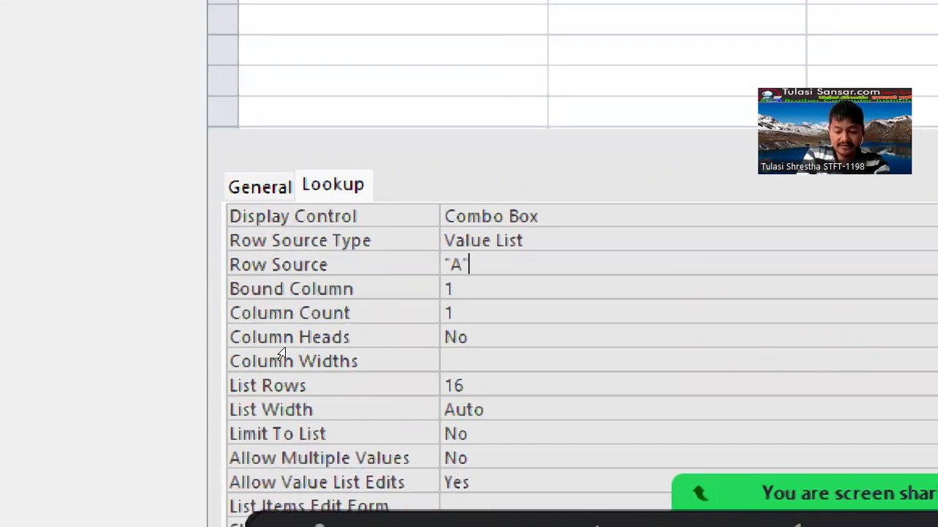
type(";")
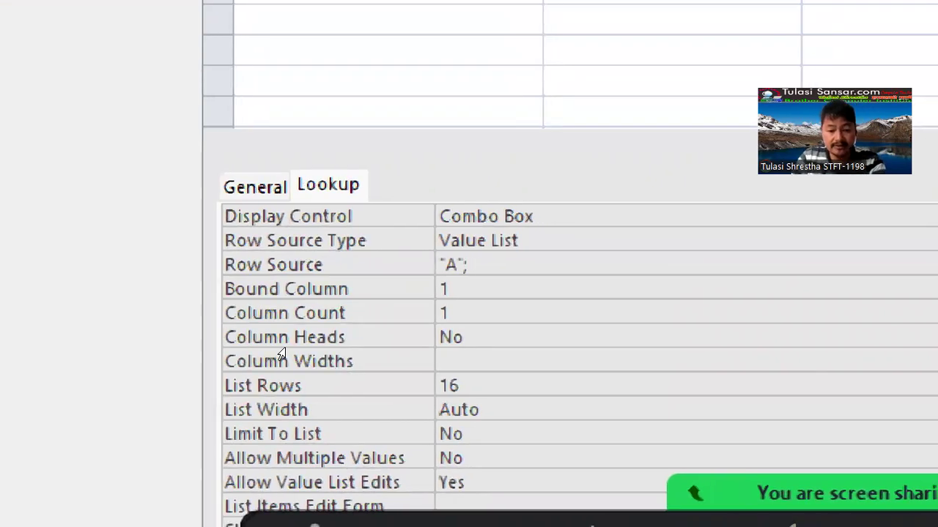
type("\"")
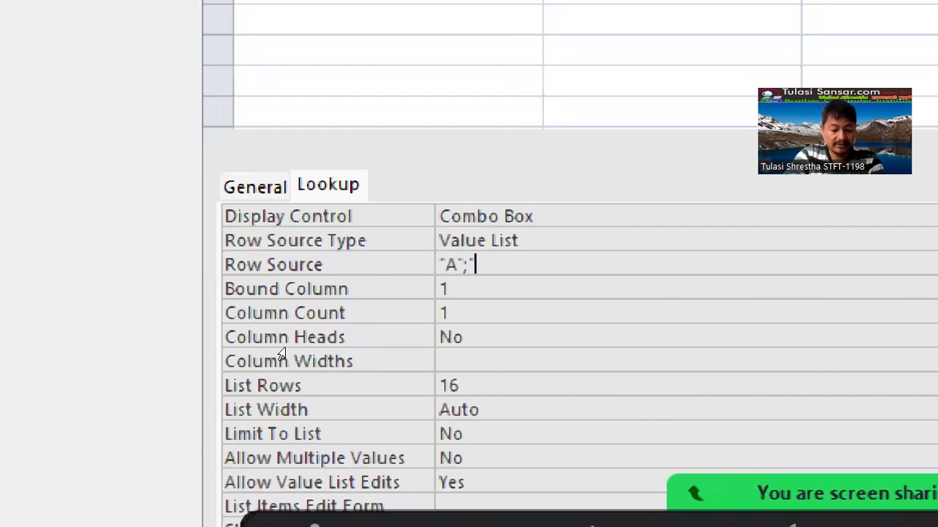
type("B\"")
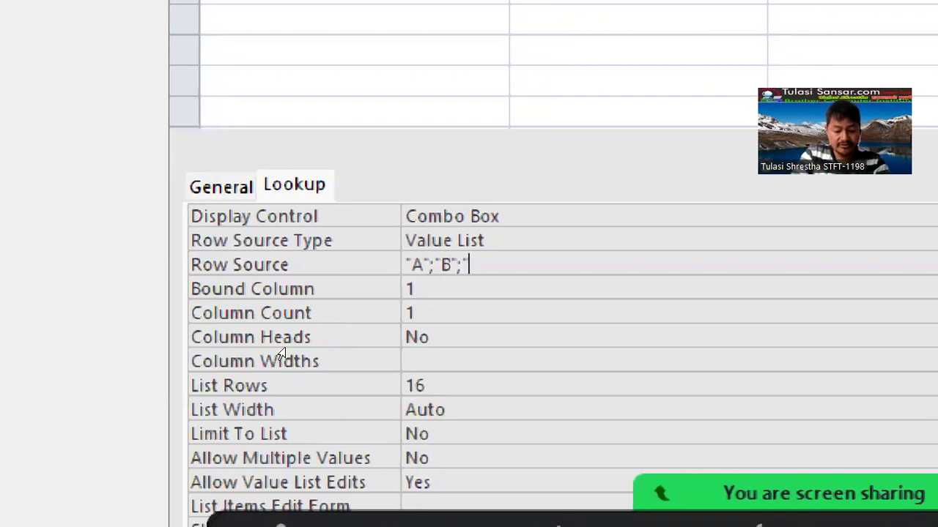
type("\"")
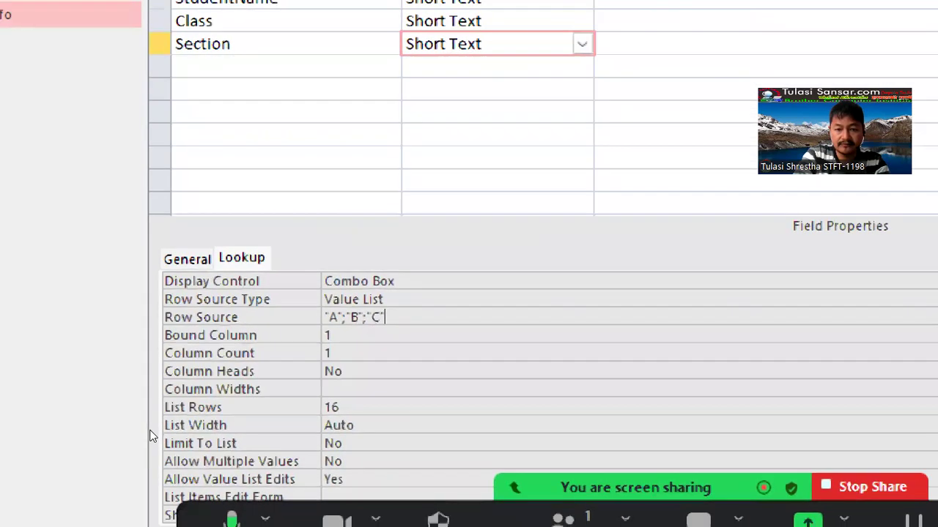
key("Return")
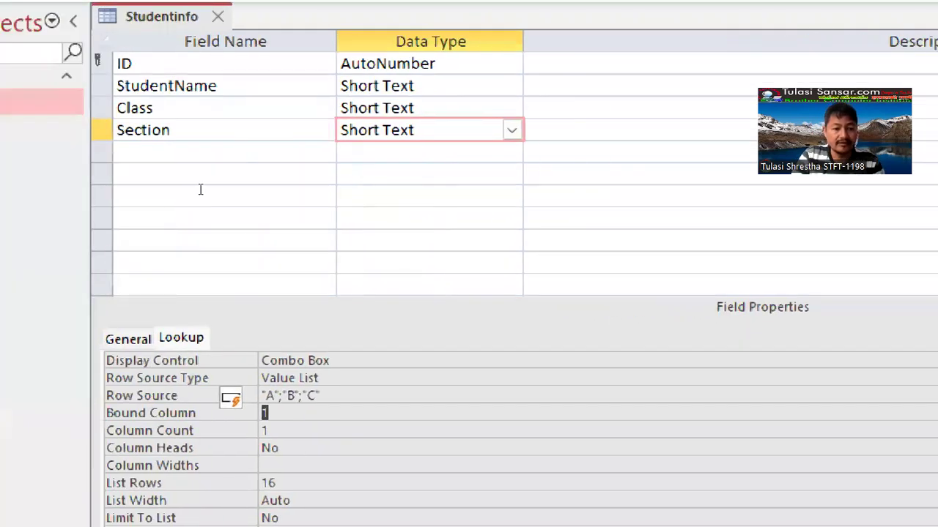
Add a field named Photo below the Section field
key("F6")
key("Tab")
key("Tab")
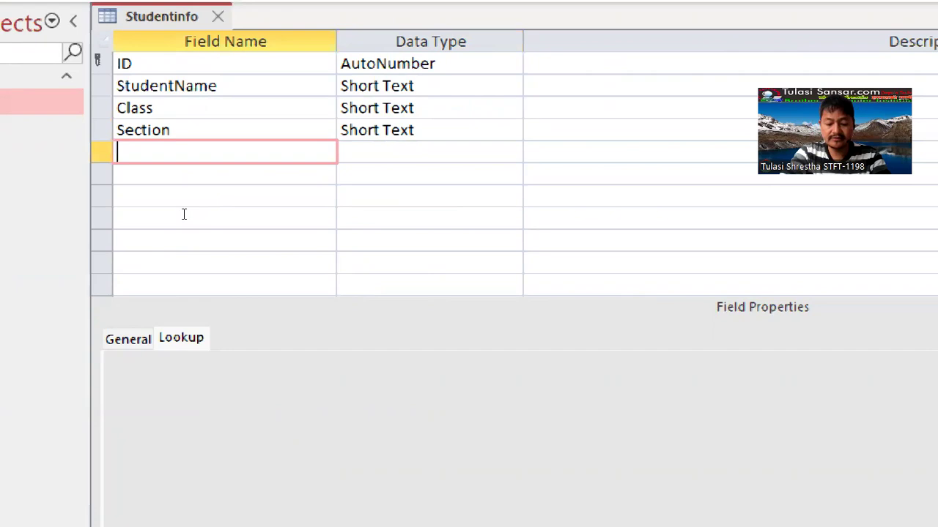
type("pHOT")
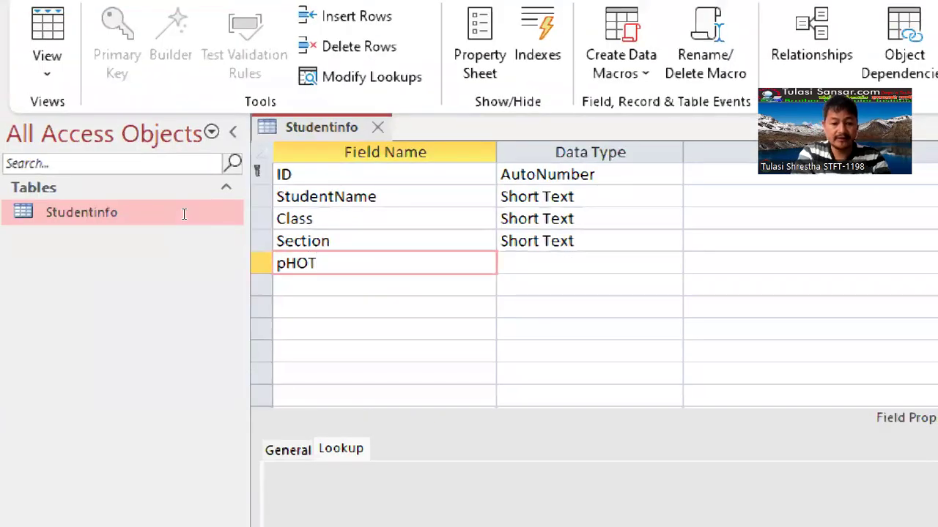
key("BackSpace")
key("BackSpace")
key("BackSpace")
key("BackSpace")
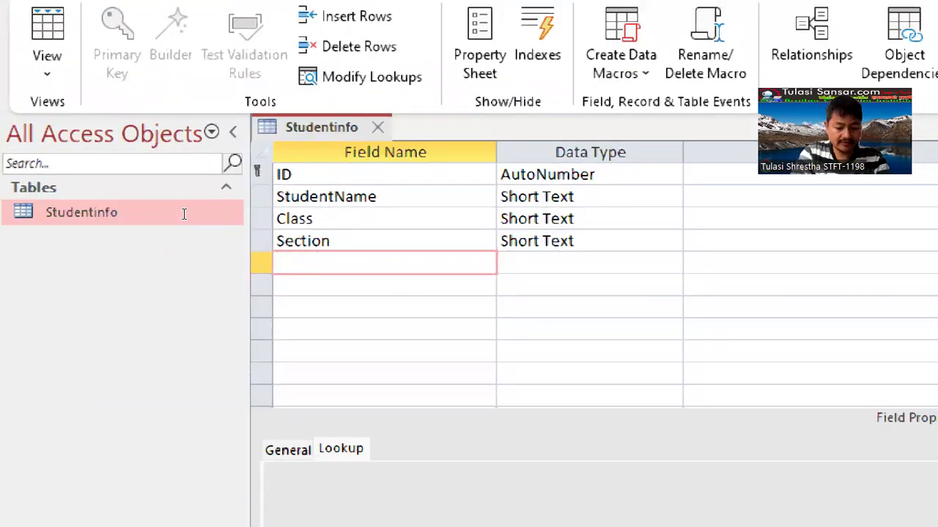
type("Pho")
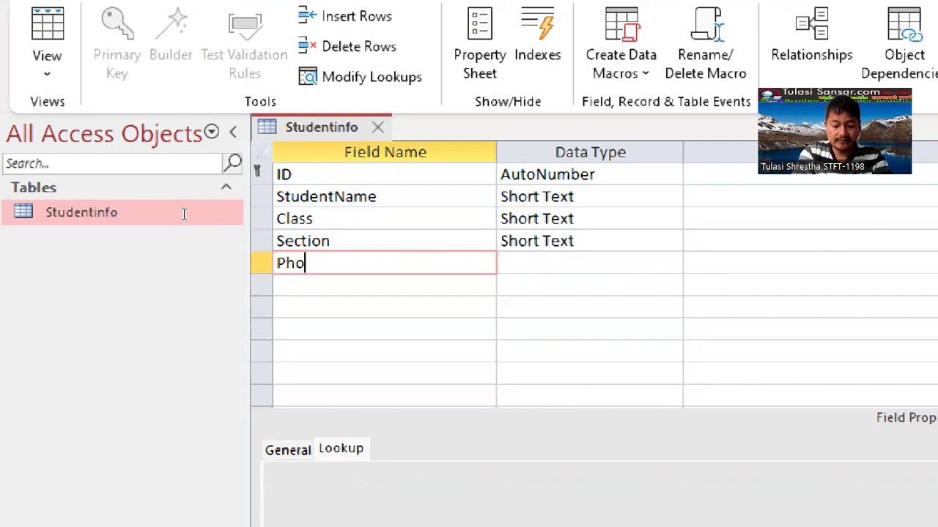
type("to")
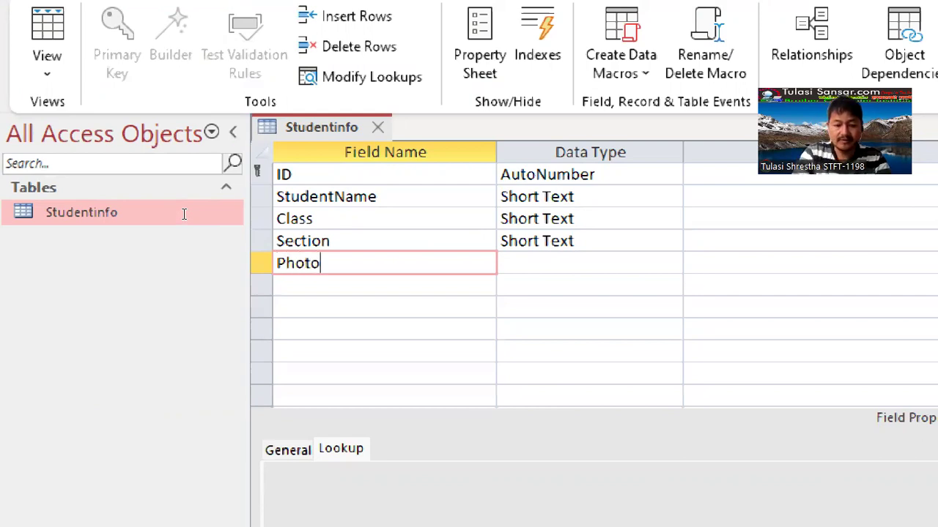
key("Tab")
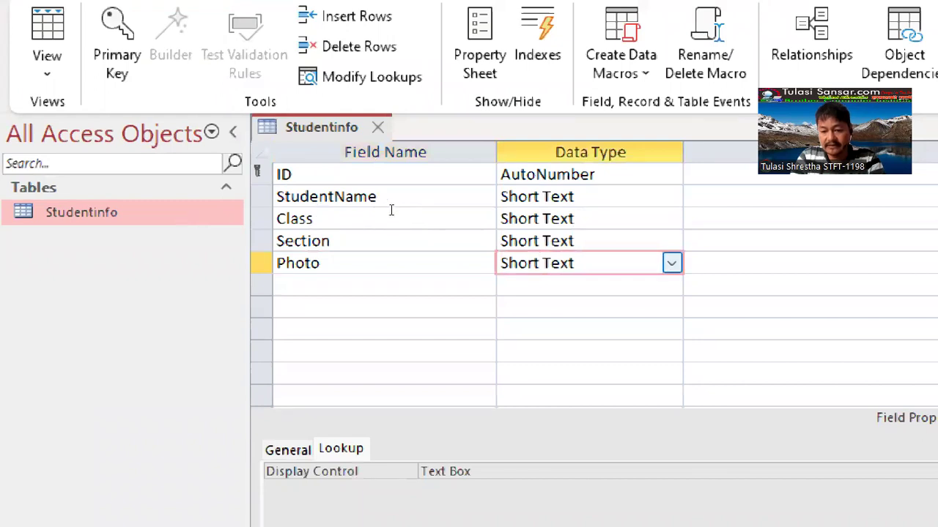
Set the Photo field's data type to Attachment
key("alt+Down")
key("Down")
key("Down")
key("Down")
key("Down")
key("Down")
key("Down")
key("Down")
key("Down")
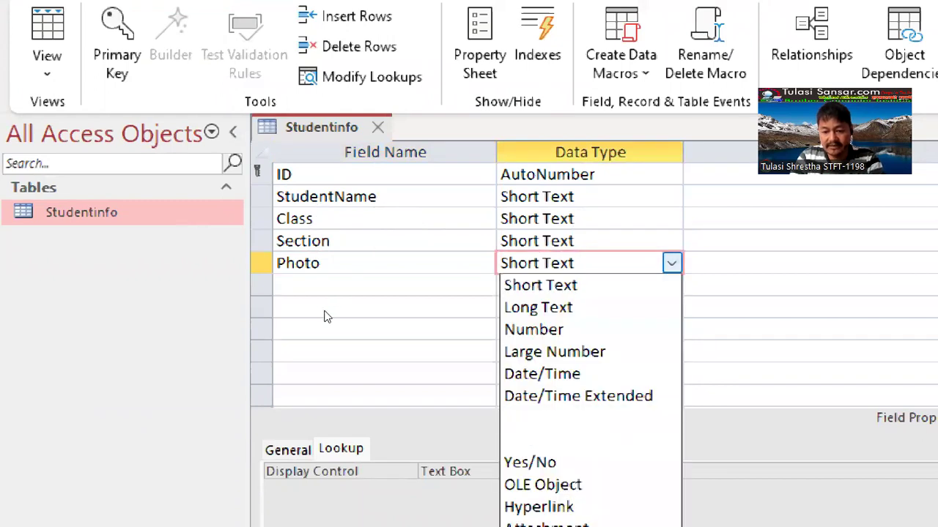
key("Down")
key("Down")
key("Down")
key("Up")
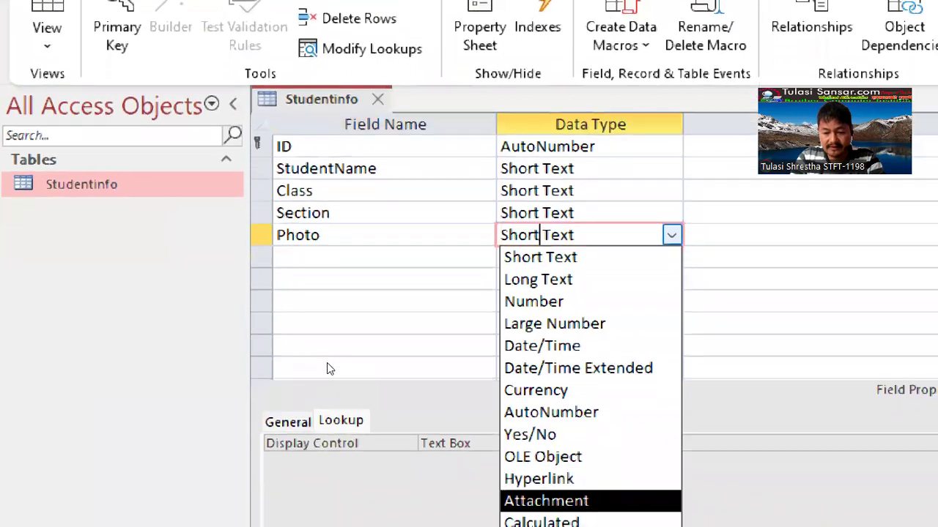
key("Down")
key("Return")
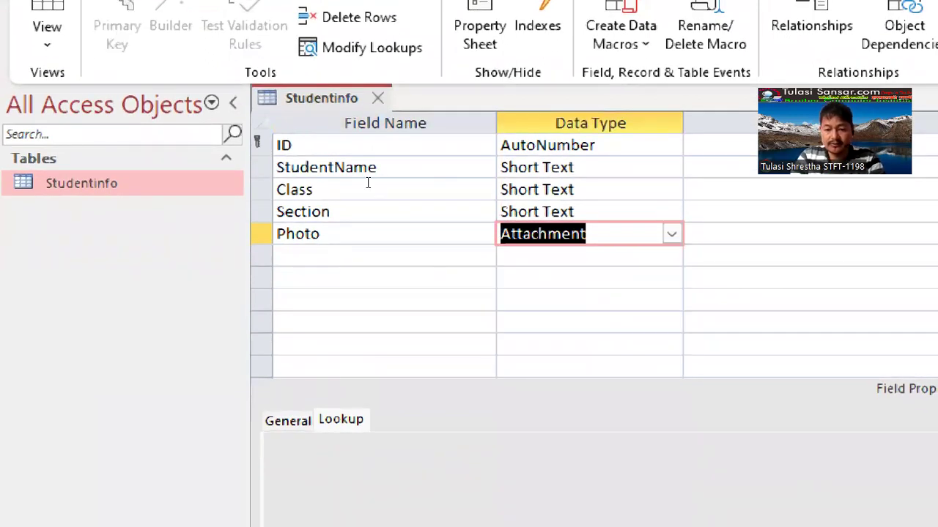
Clear the Photo field's data type and enter Attachment again
key("Down")
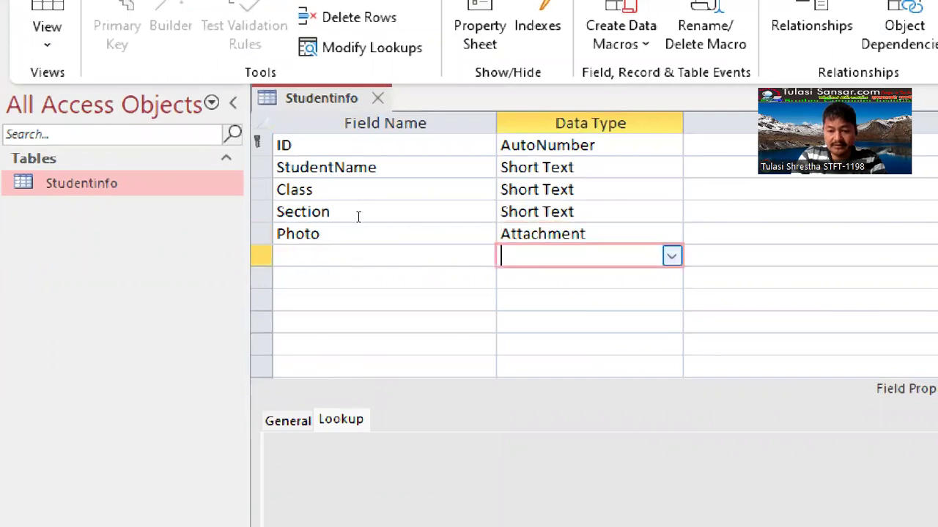
key("Up")
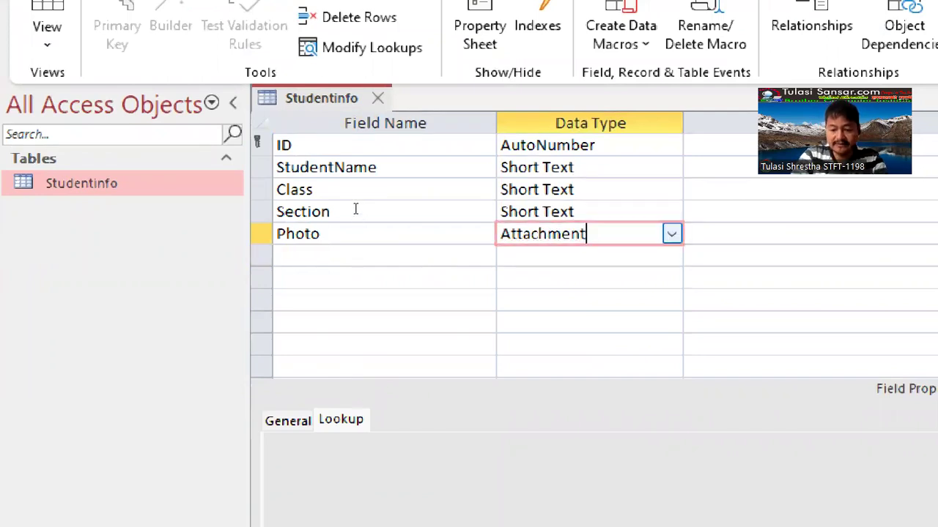
key("F2")
key("BackSpace")
key("BackSpace")
key("BackSpace")
key("BackSpace")
key("BackSpace")
key("BackSpace")
key("BackSpace")
key("BackSpace")
key("BackSpace")
key("BackSpace")
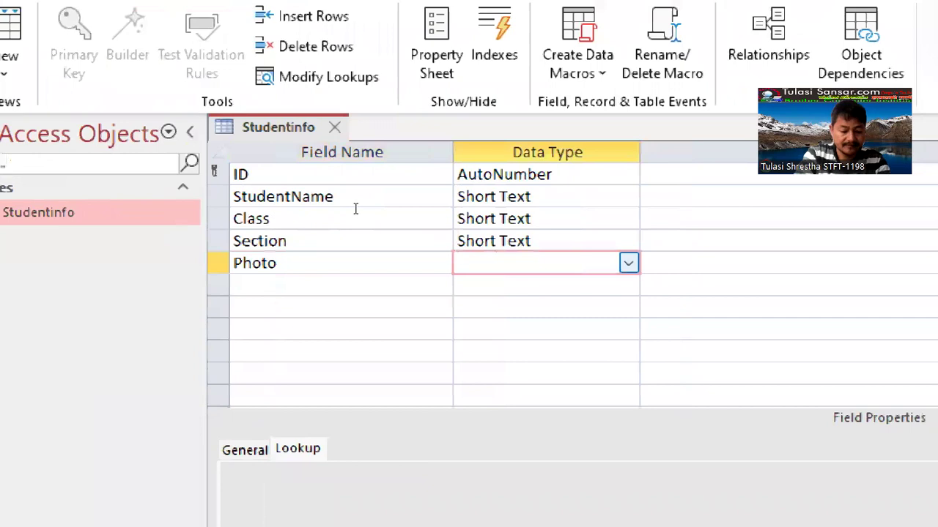
type("aa")
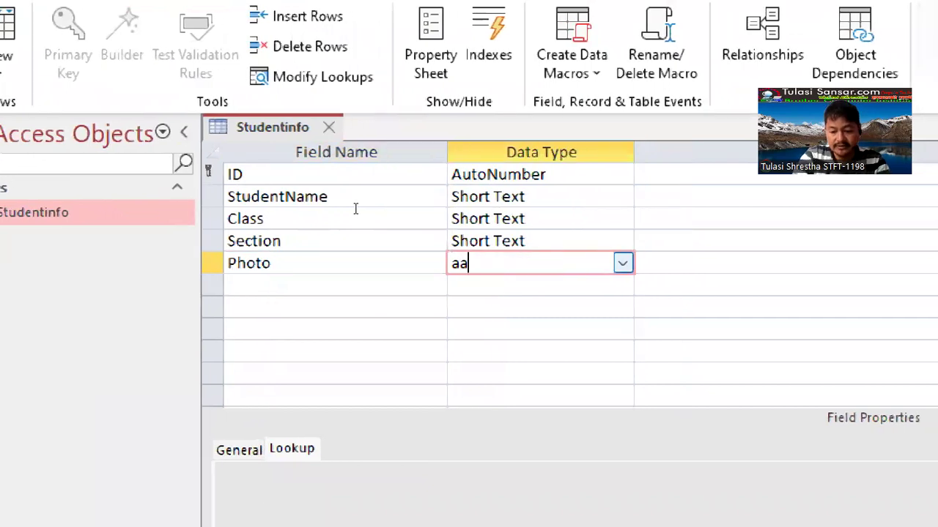
key("BackSpace")
type("ttachment")
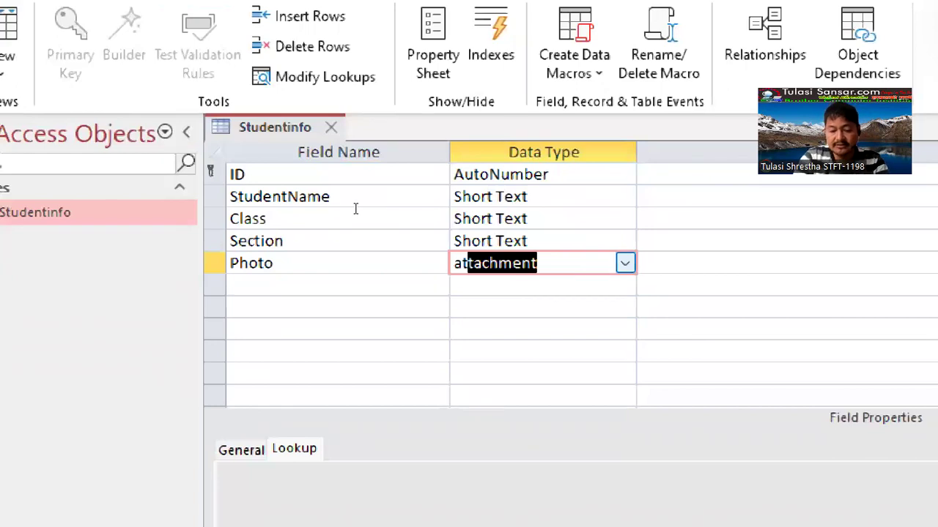
key("Tab")
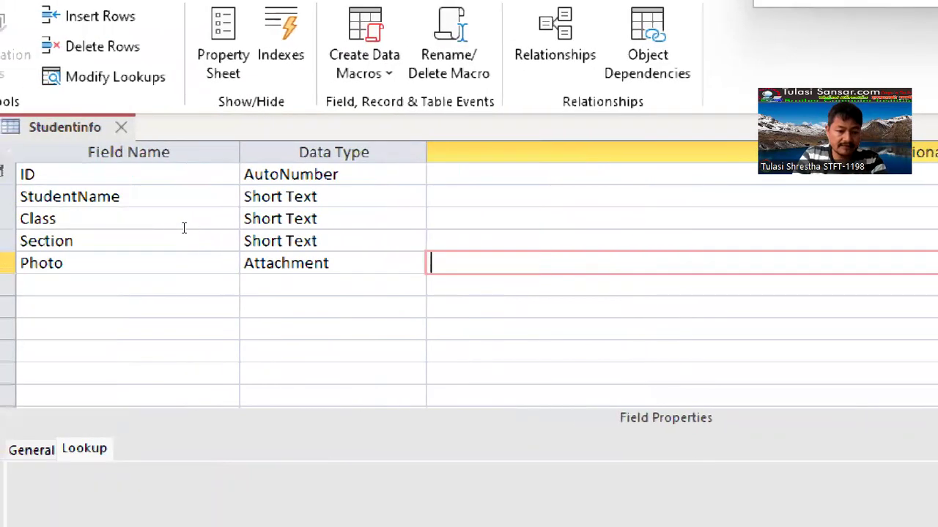
key("Tab")
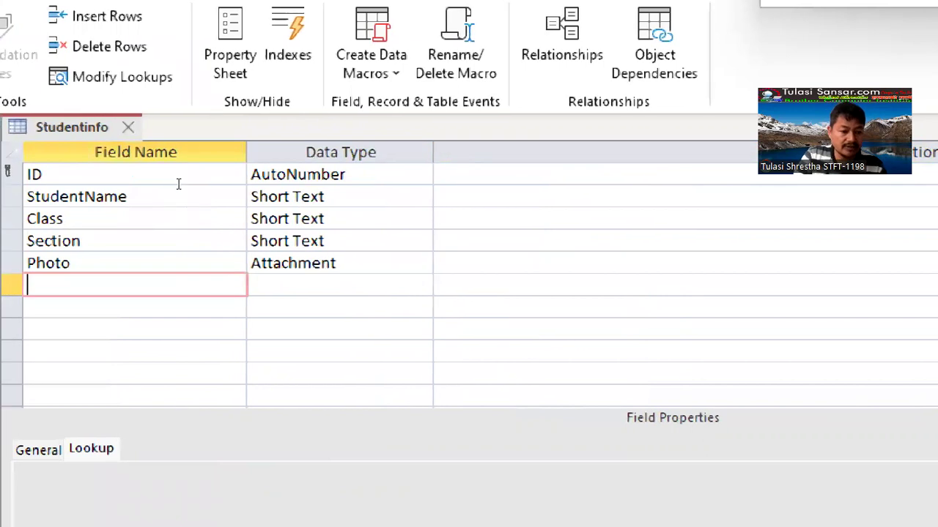
Insert two blank rows above the Class field and delete the extra one, keeping one between StudentName and Class
key("Up")
key("Up")
key("Up")
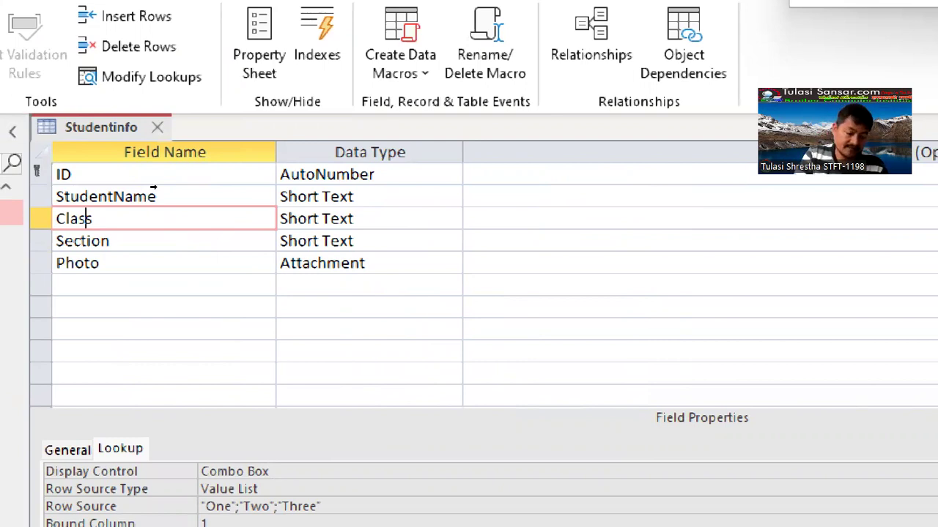
left_click(41, 219)
right_click(40, 218)
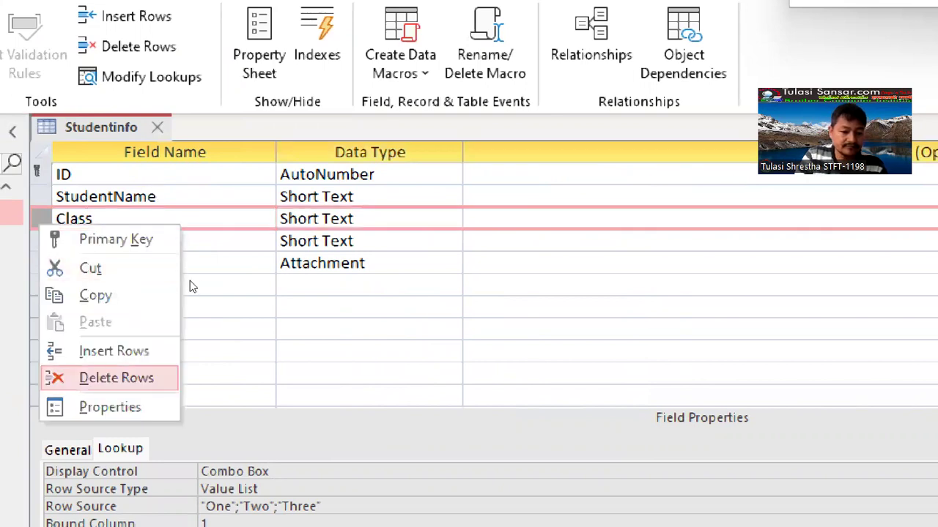
key("Up")
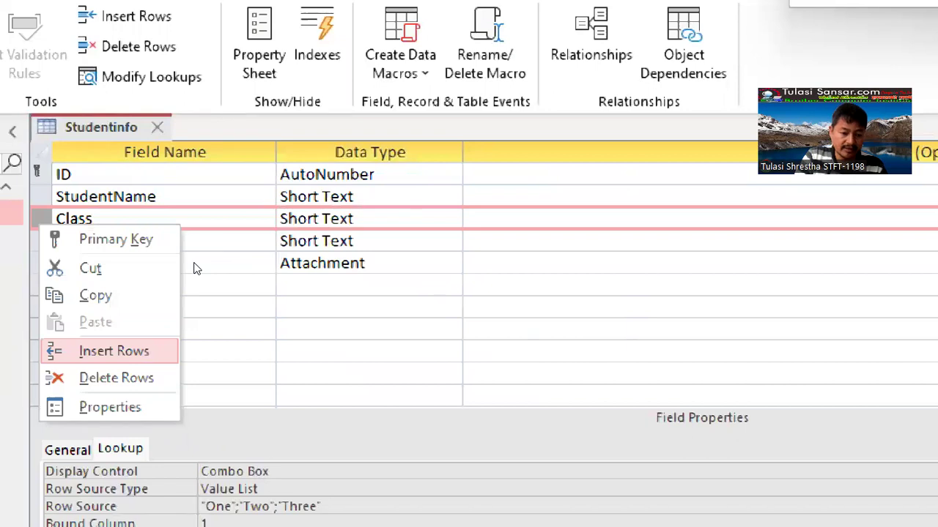
key("Return")
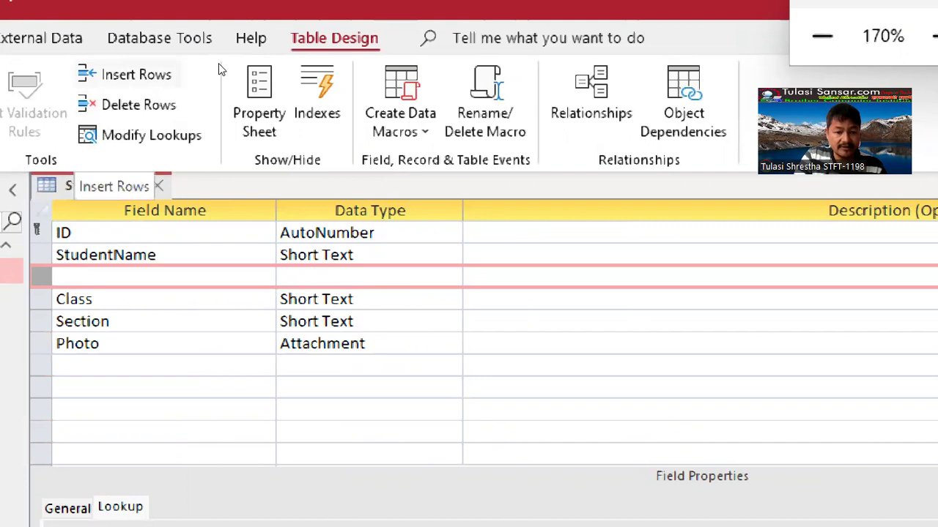
key("Insert")
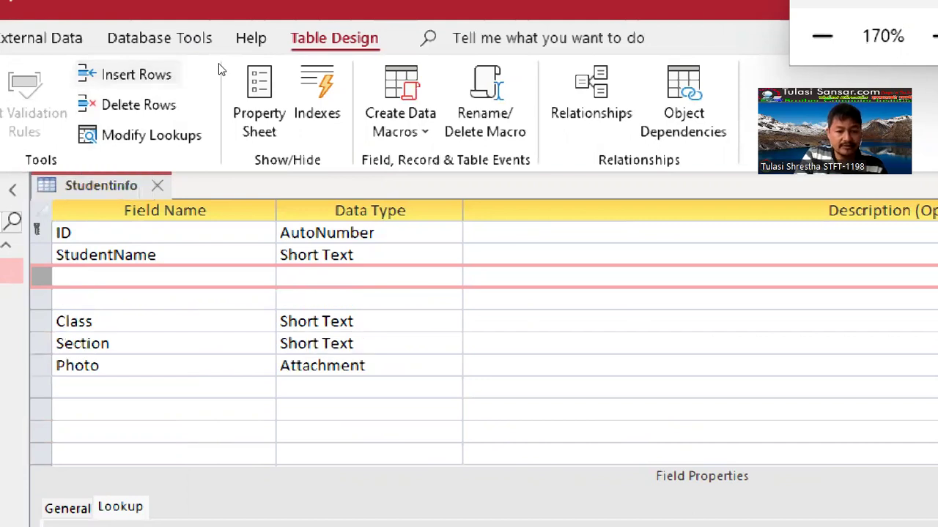
key("Delete")
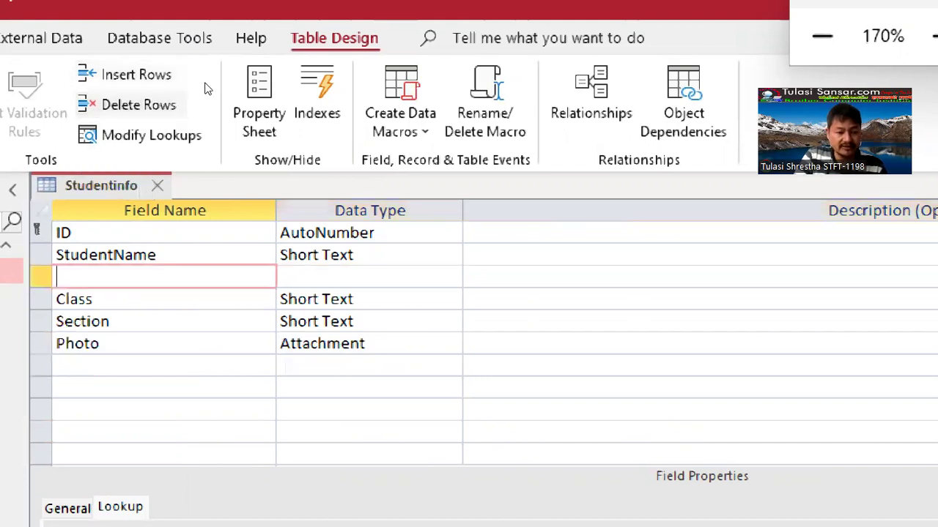
Delete the blank row between the StudentName and Class fields
left_click(205, 103)
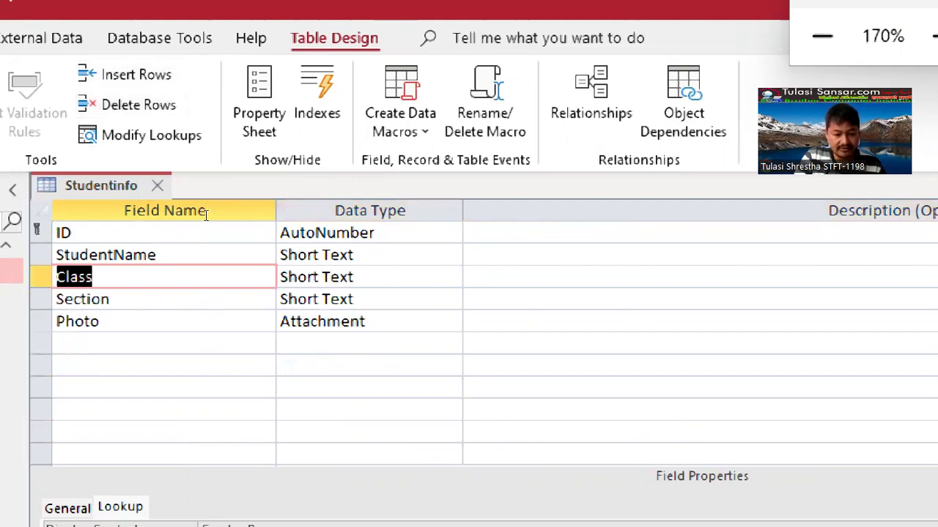
key("Down")
key("Down")
key("Down")
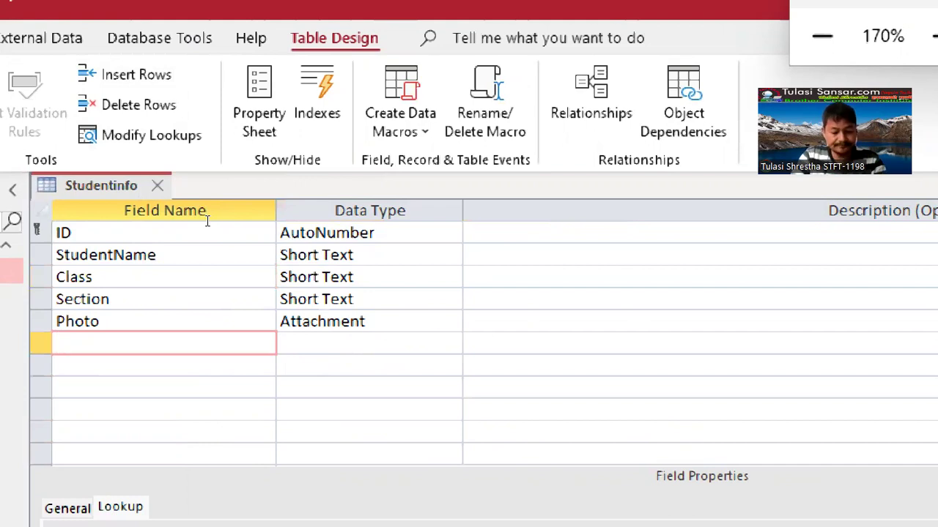
Switch the Studentinfo table to Datasheet View, saving the table design
key("super+minus")
key("super+minus")
key("super+minus")
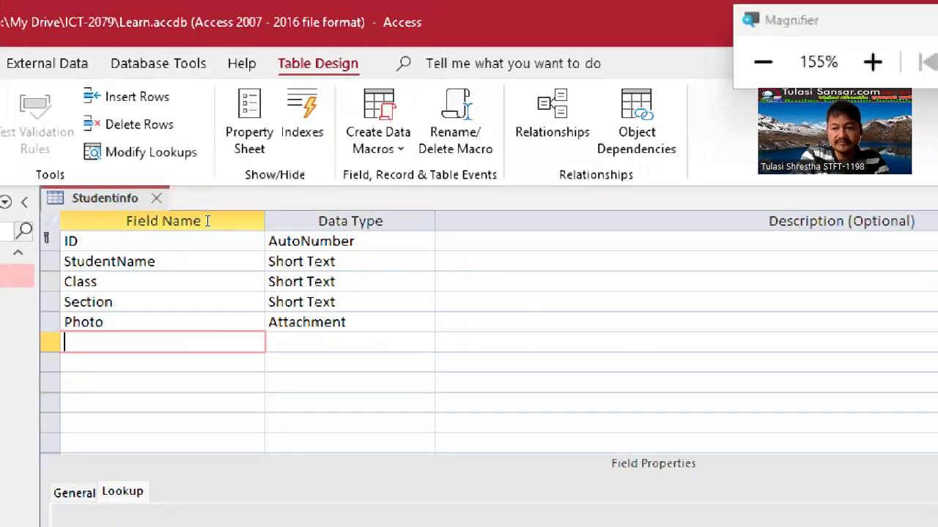
key("super+minus")
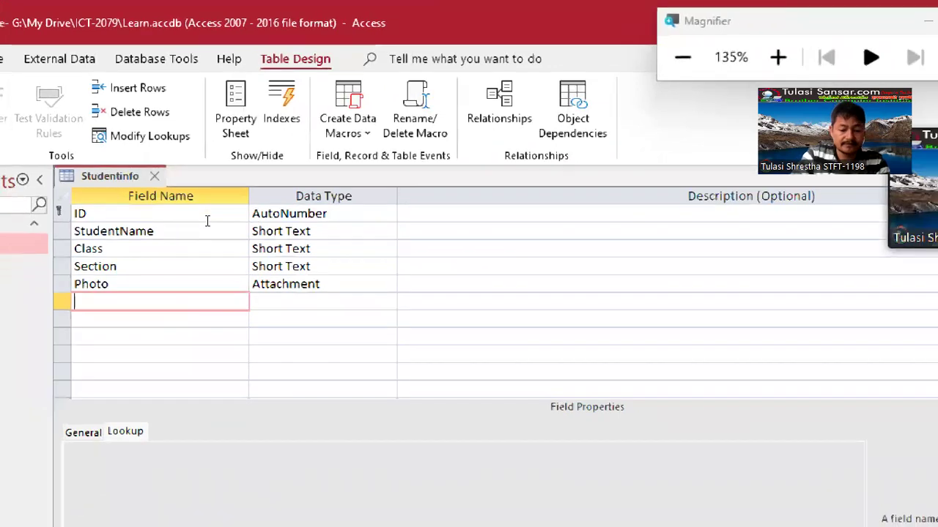
key("super+minus")
key("super+minus")
key("super+minus")
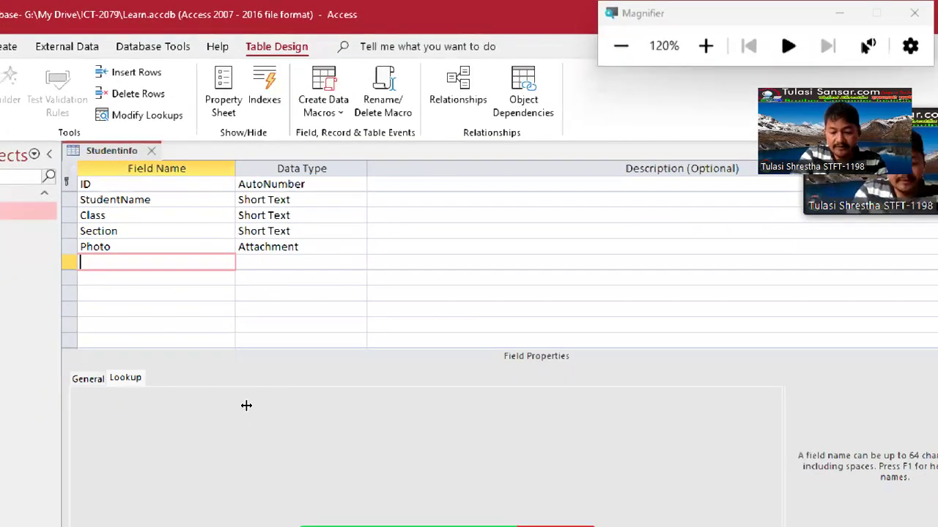
key("super+minus")
key("super+minus")
key("super+minus")
key("super+minus")
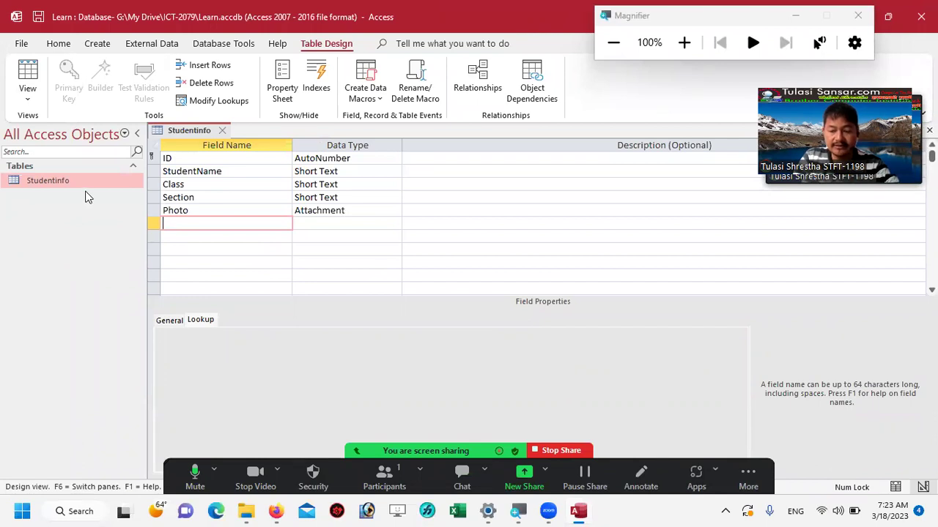
left_click(30, 103)
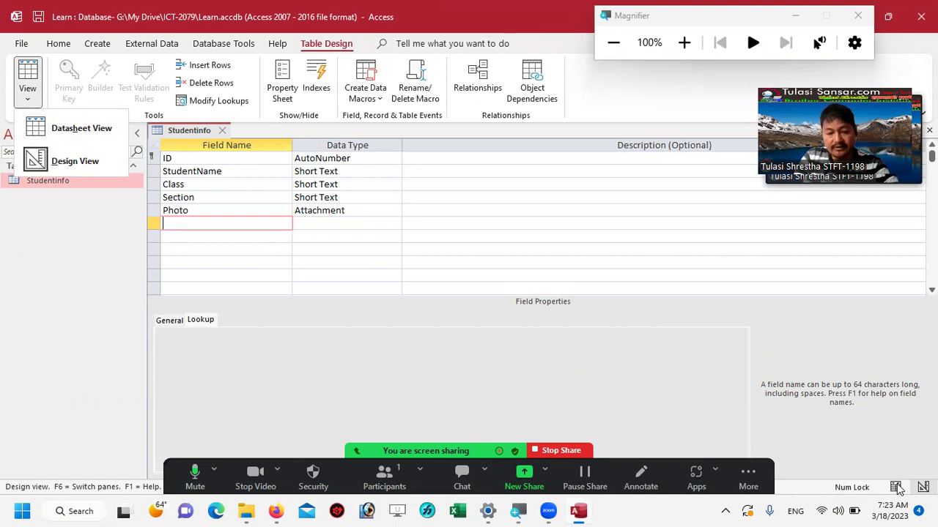
left_click(80, 130)
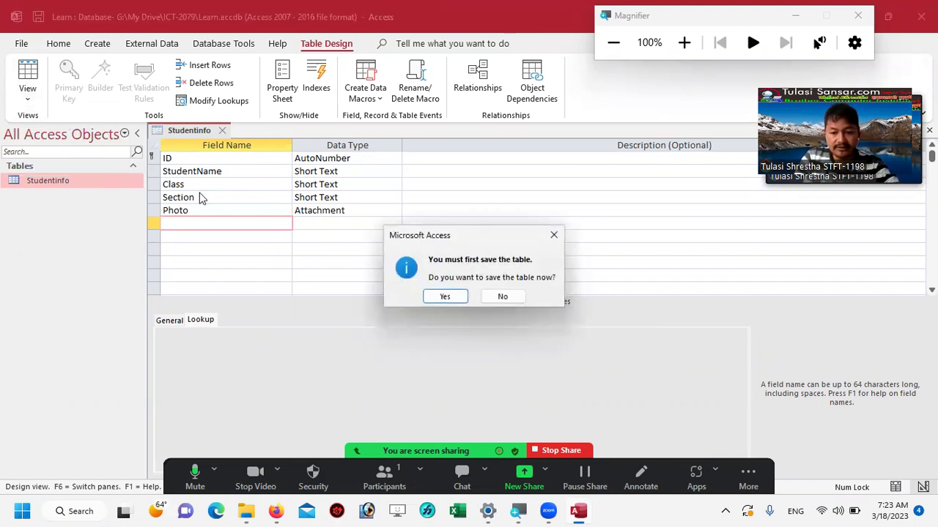
left_click(445, 302)
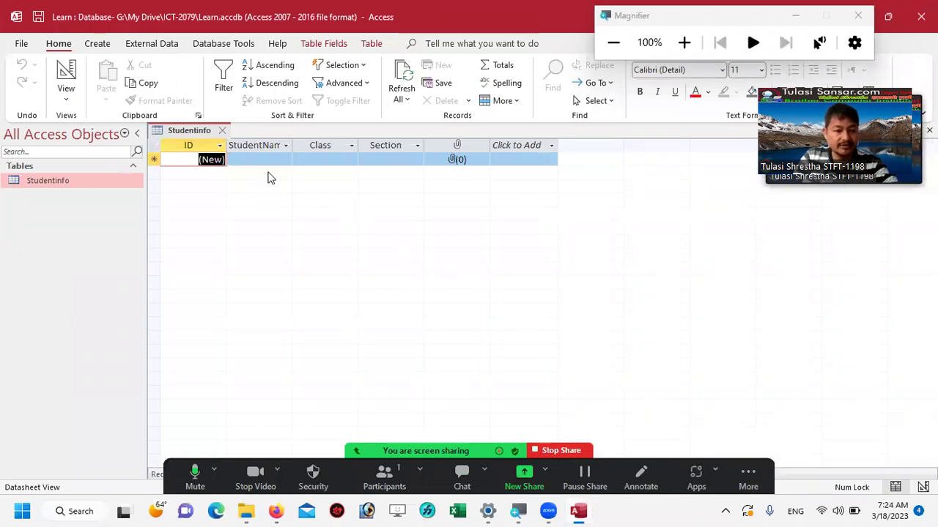
Open the Section field's list items for editing in the new record and add D and E below C
left_click(405, 160)
left_click(416, 160)
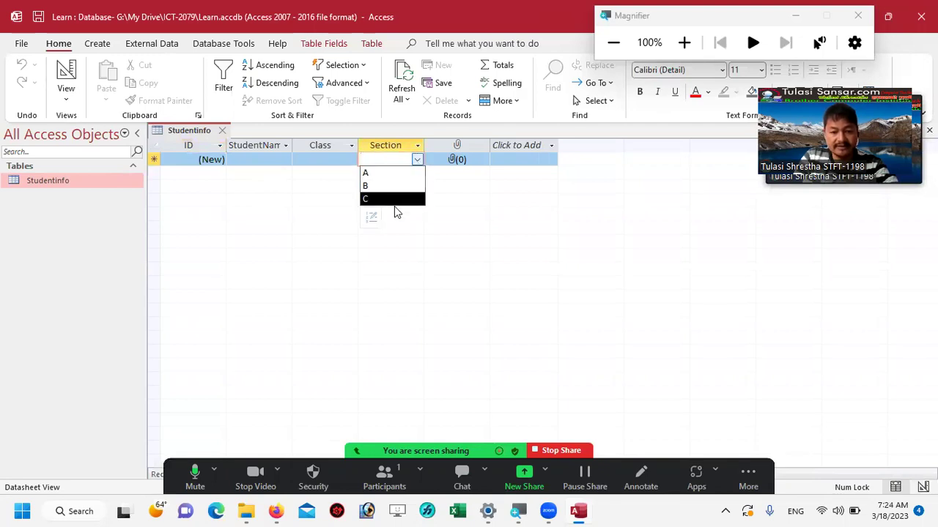
left_click(371, 218)
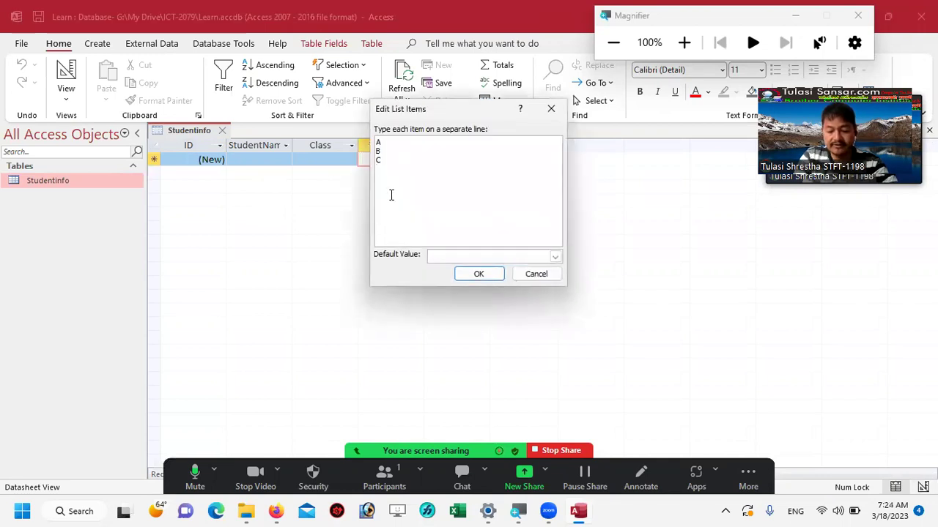
key("Caps_Lock")
key("Return")
type("D ")
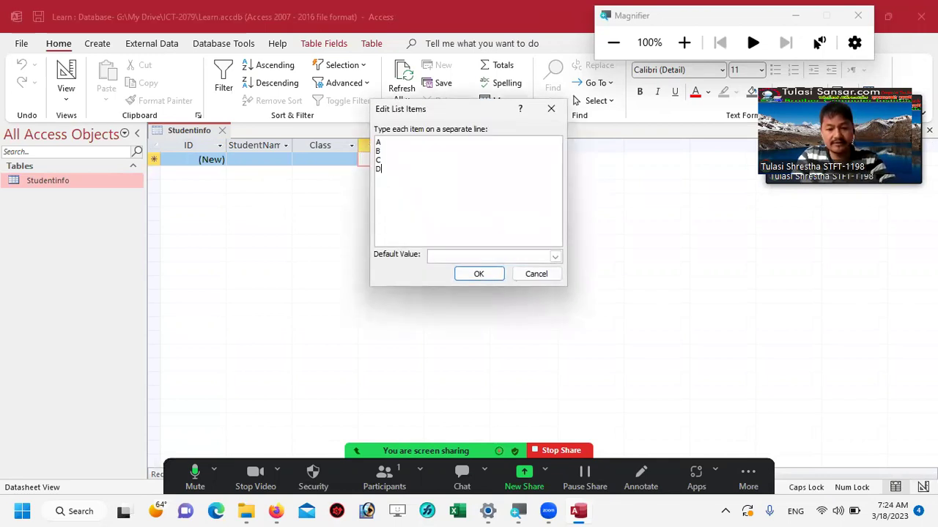
type("E")
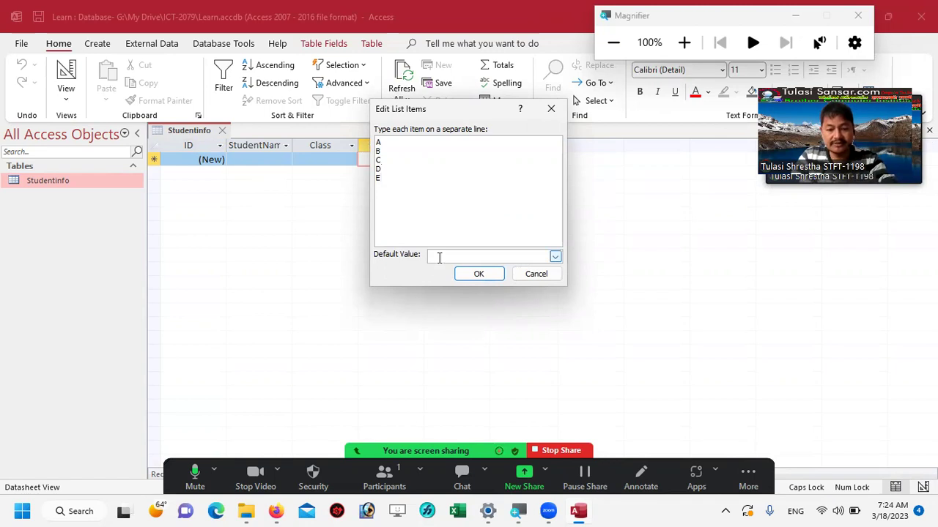
left_click(555, 257)
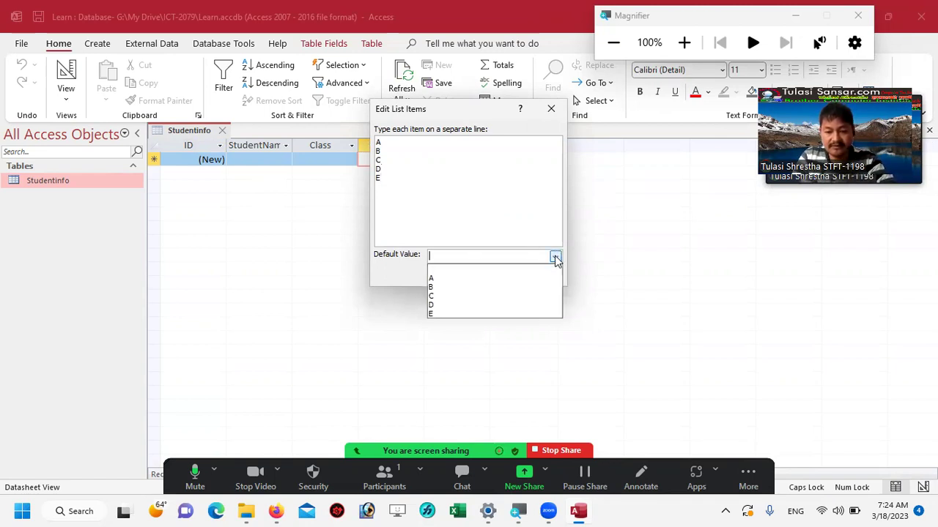
left_click(454, 254)
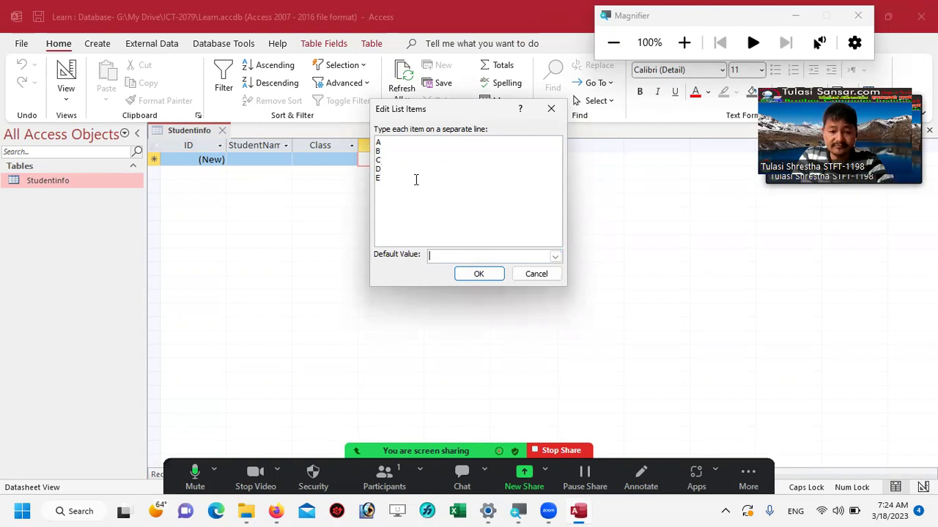
left_click(378, 141)
key("Return")
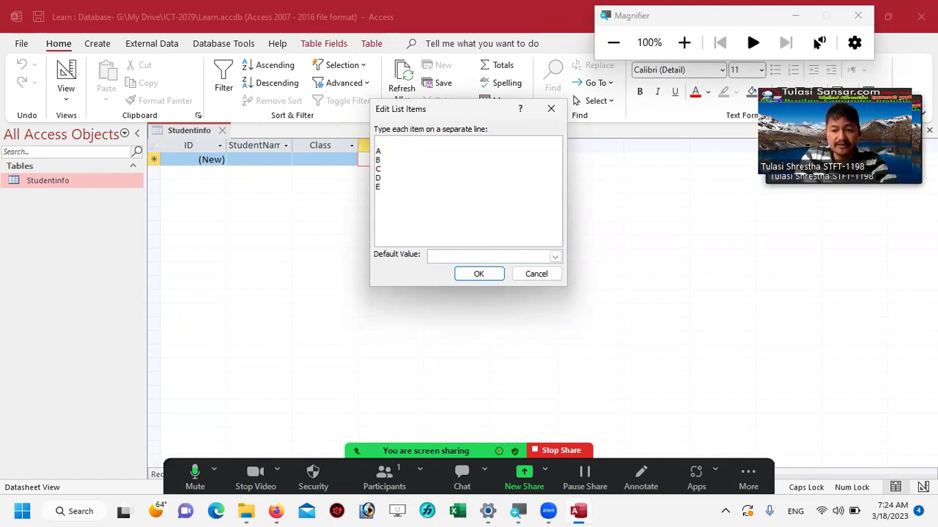
key("BackSpace")
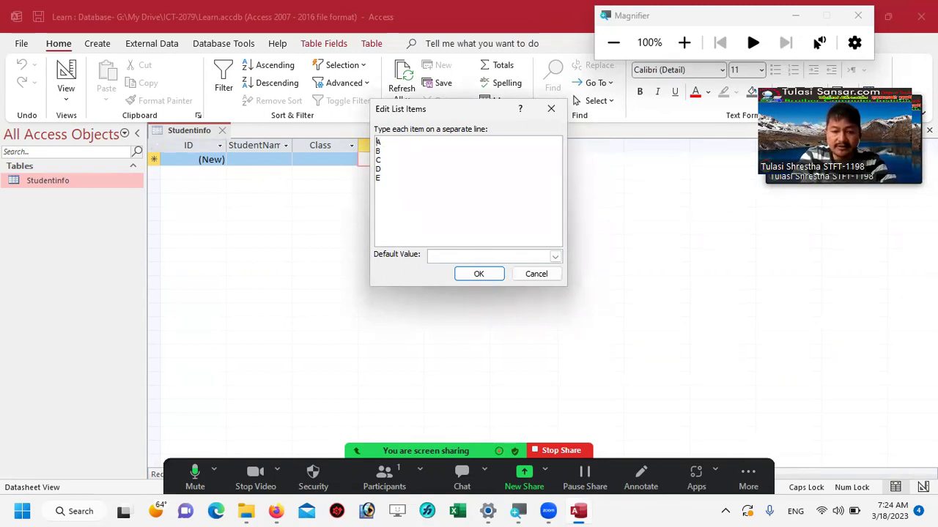
Confirm the edited Section list and choose A as the new record's section
left_click(482, 280)
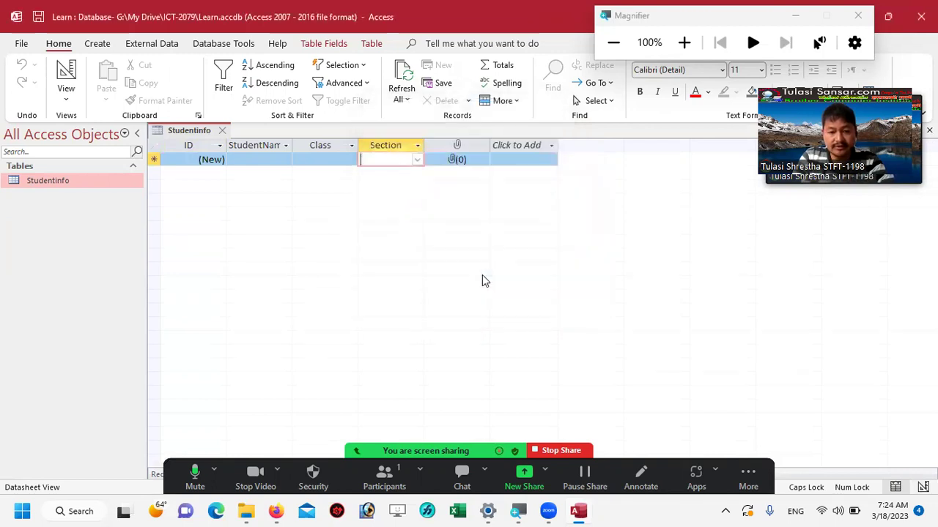
left_click(417, 160)
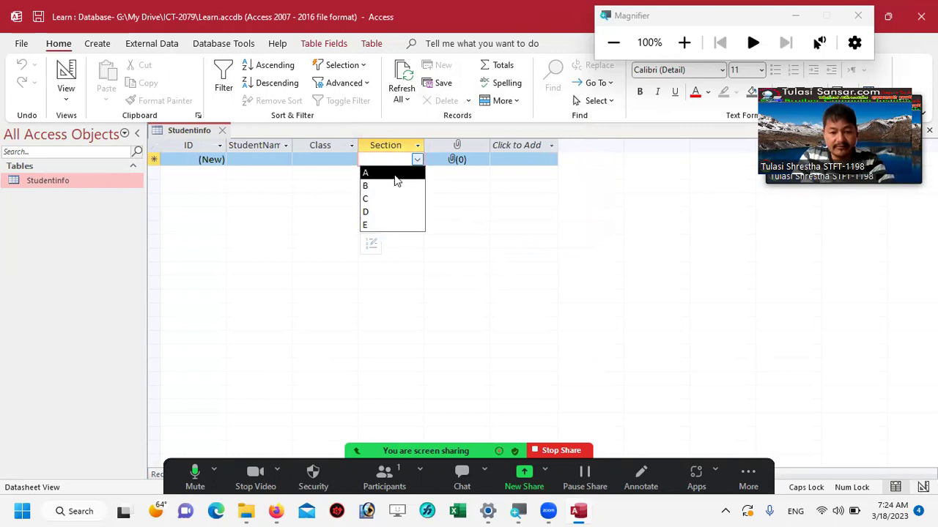
left_click(394, 174)
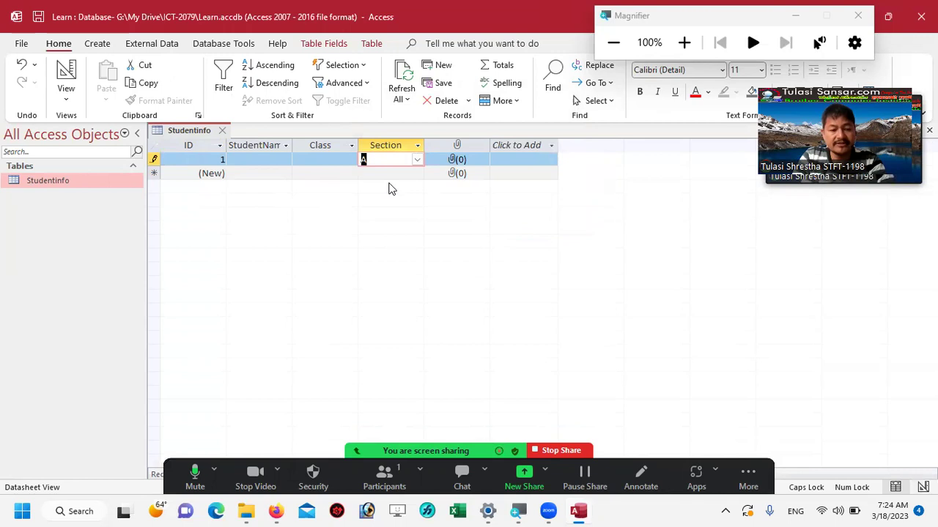
Start adding a file to the first record's attachment field and browse from the Desktop to the ICT-2079 folder
left_click(458, 161)
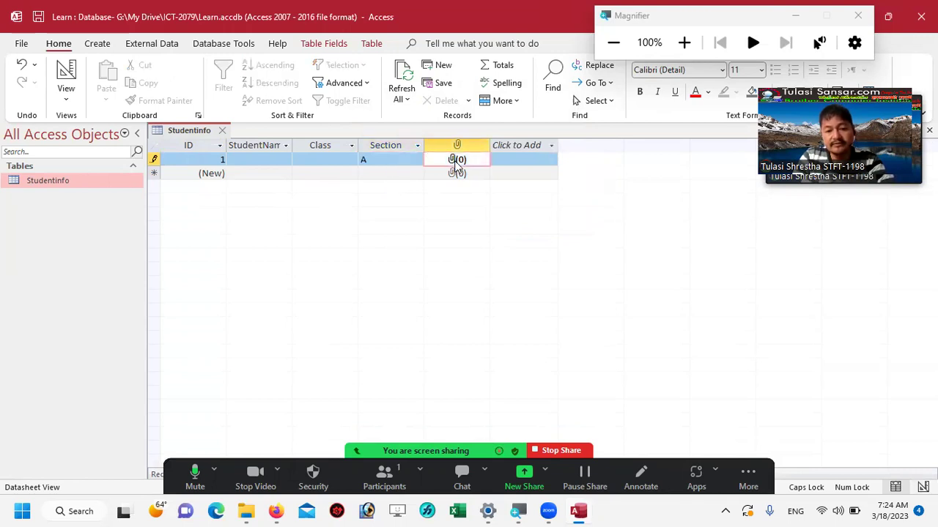
double_click(456, 162)
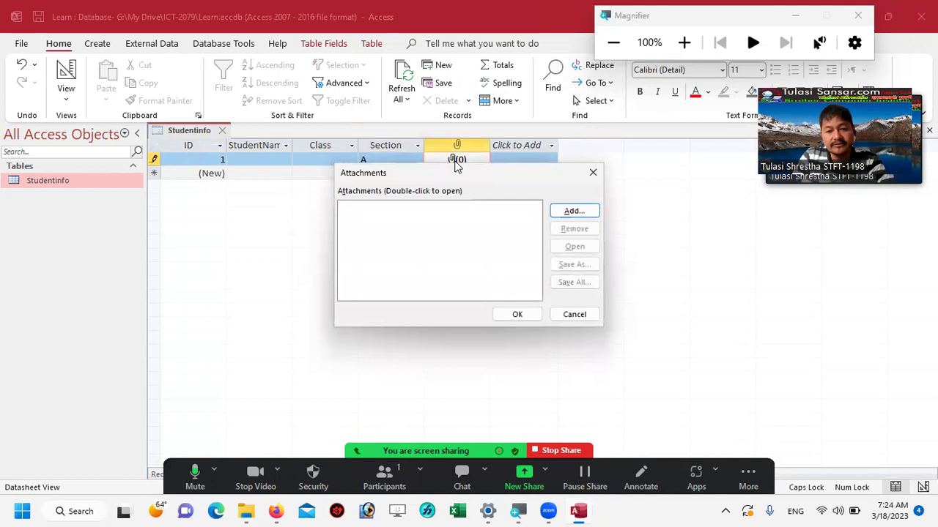
left_click(576, 212)
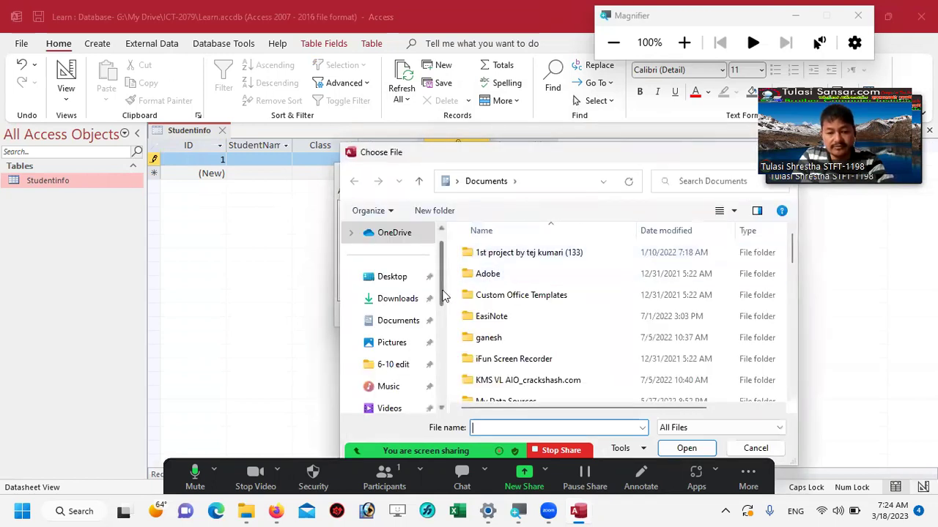
left_click(397, 285)
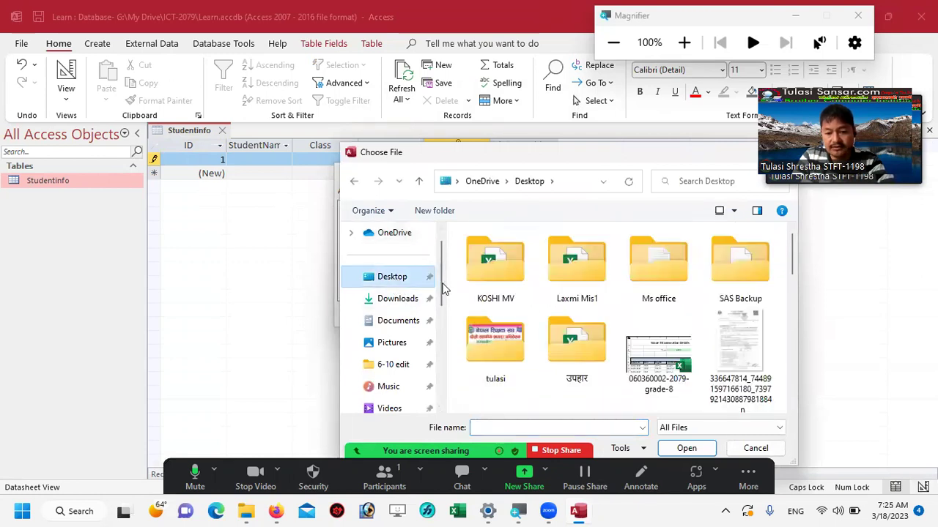
scroll(642, 356, "down", 2)
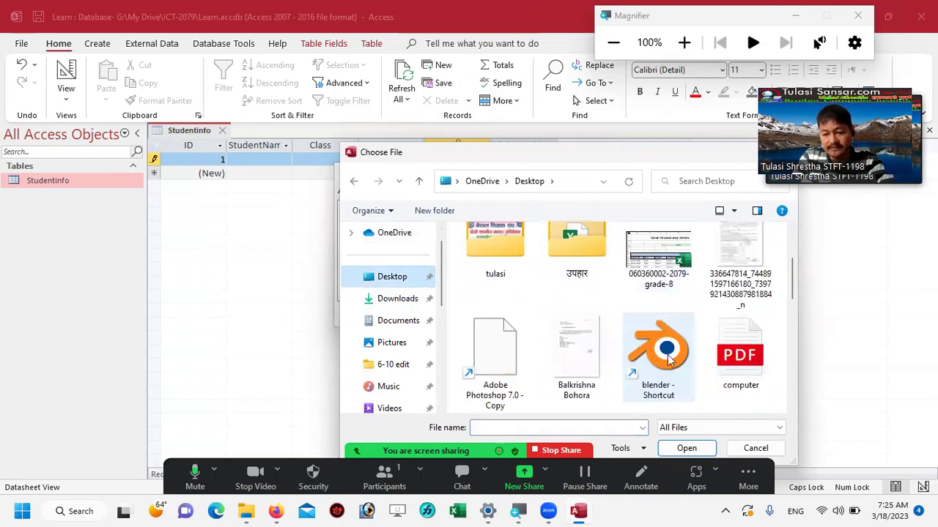
scroll(659, 364, "down", 6)
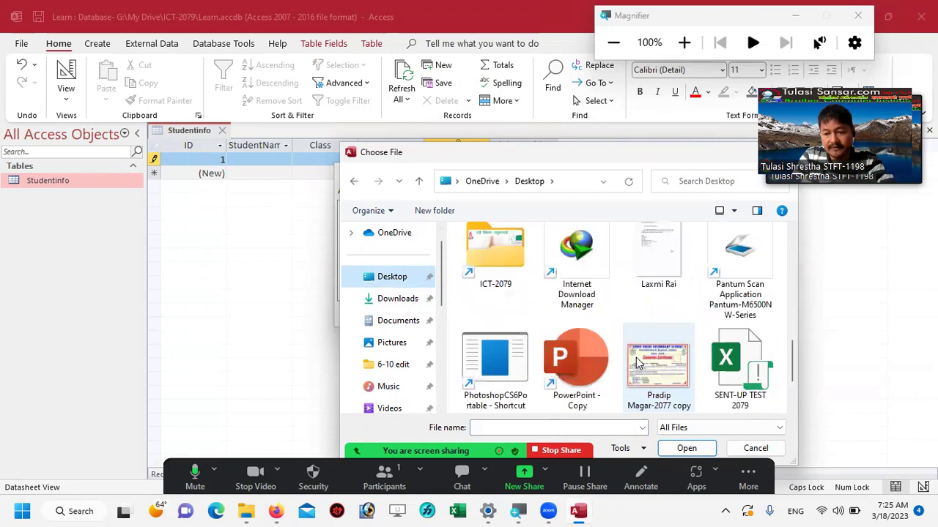
scroll(635, 361, "down", 1)
scroll(636, 364, "up", 10)
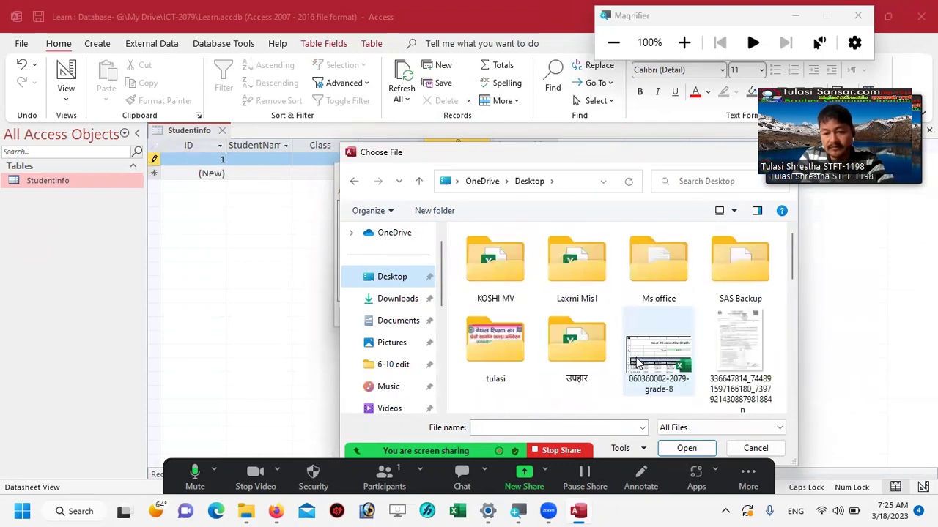
scroll(636, 362, "down", 1)
scroll(636, 361, "down", 5)
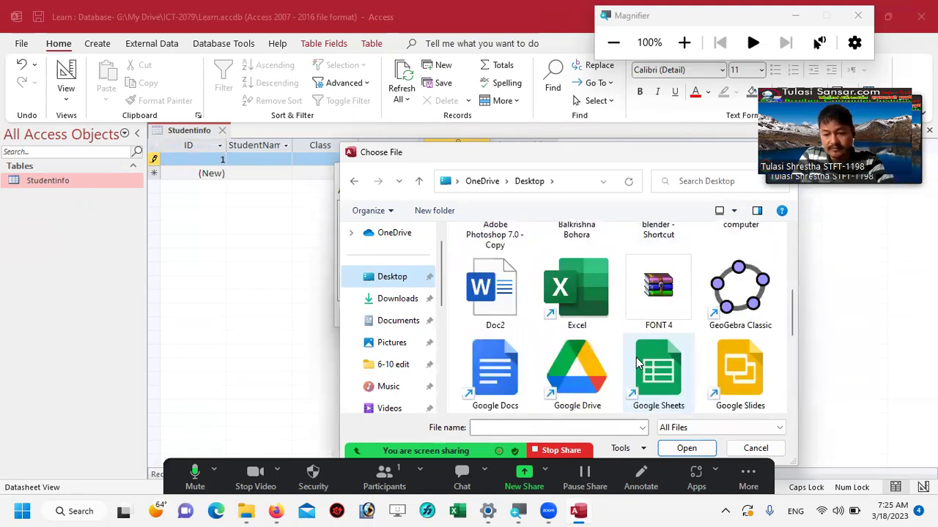
scroll(636, 359, "down", 5)
scroll(636, 357, "up", 3)
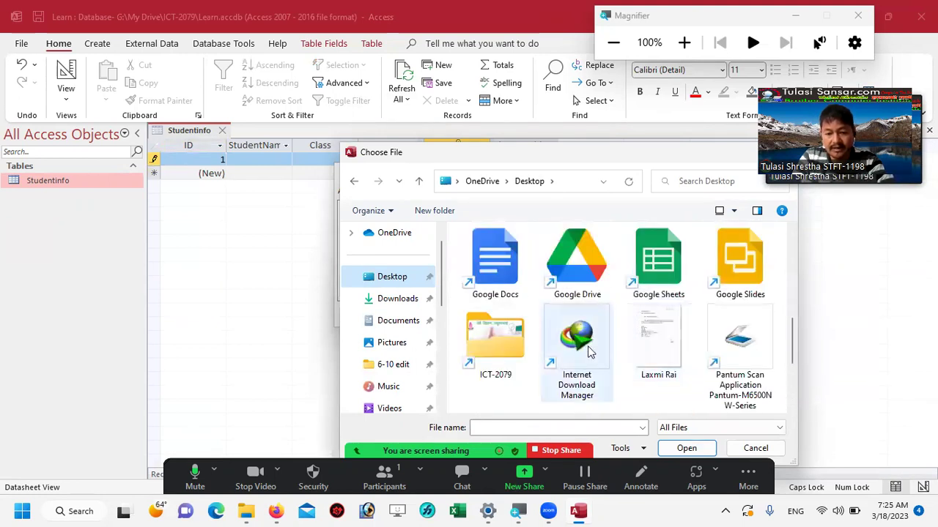
double_click(489, 349)
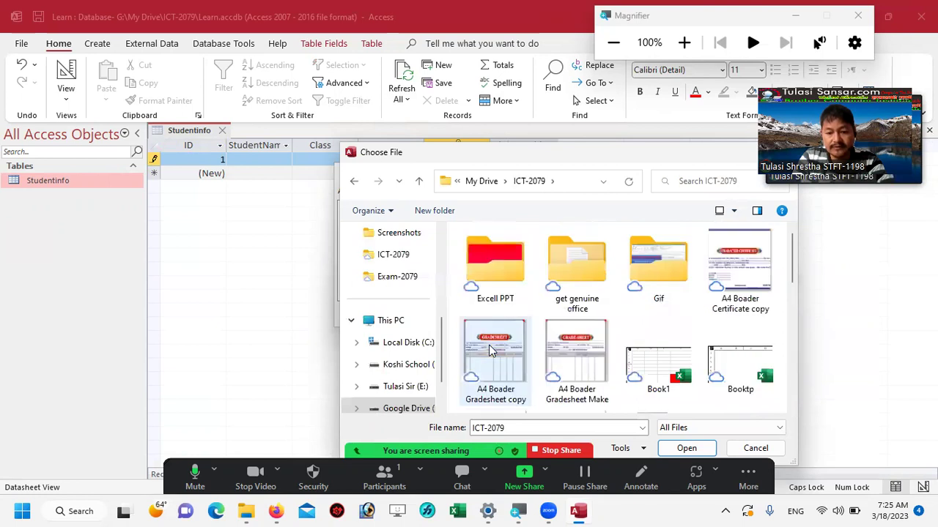
Attach the Delete.jpg image from the ICT-2079 folder to the first record and confirm the attachments
scroll(575, 360, "down", 3)
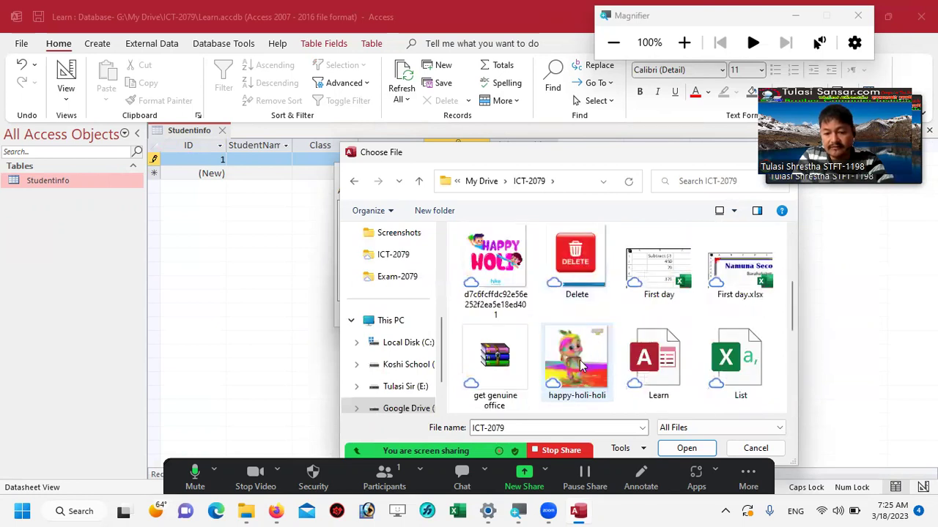
left_click(575, 267)
key("Return")
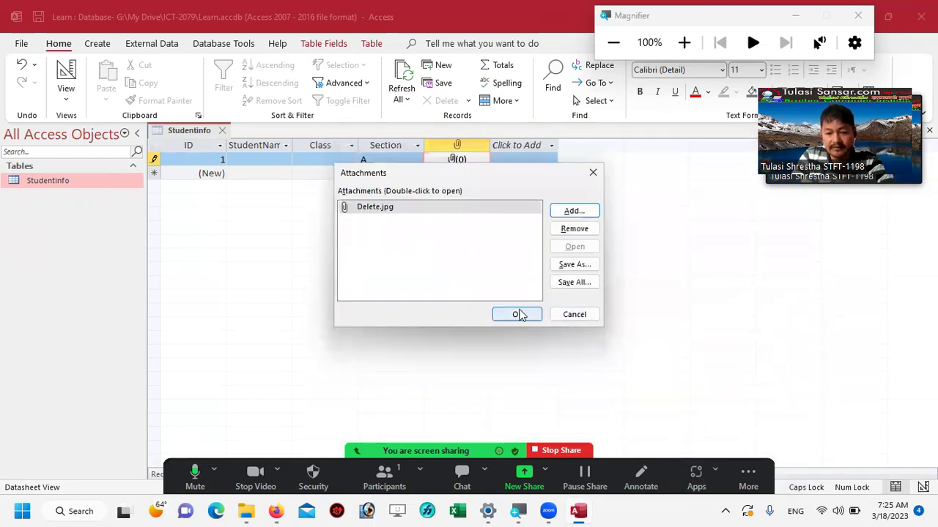
left_click(516, 315)
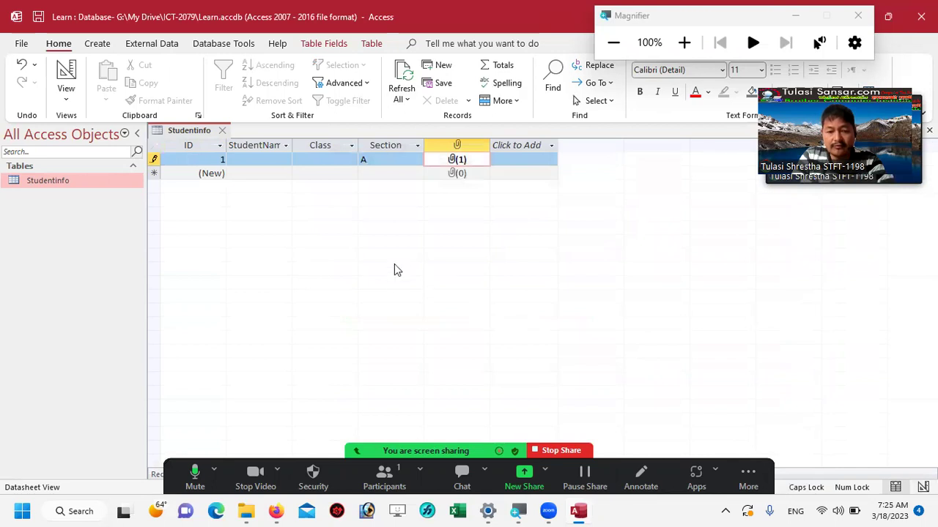